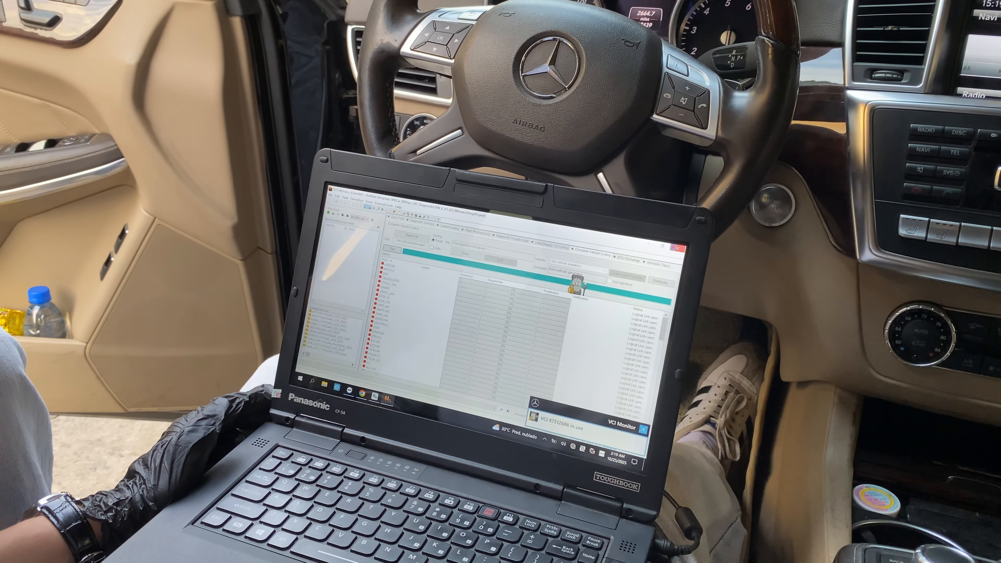
left_click(671, 242)
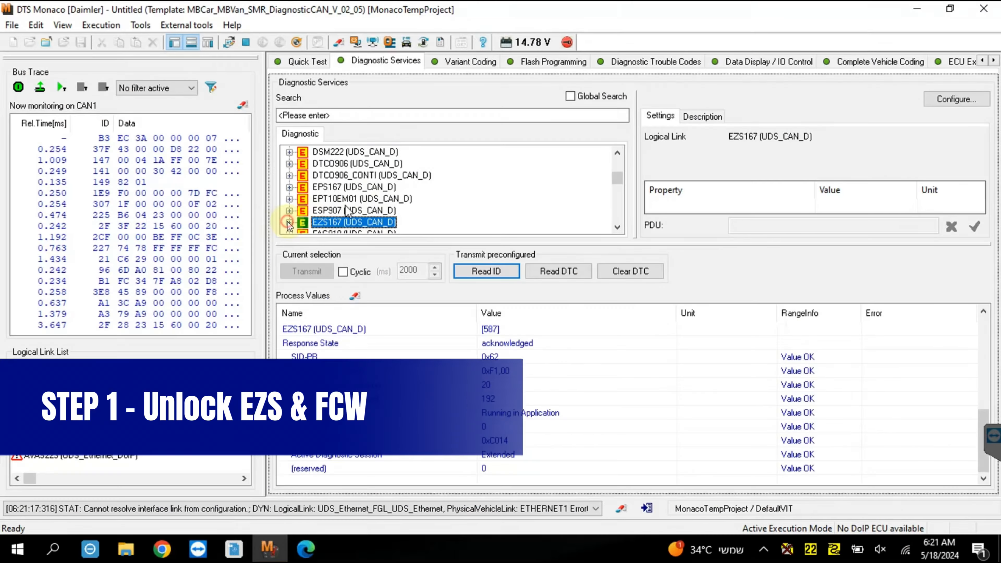
left_click(289, 223)
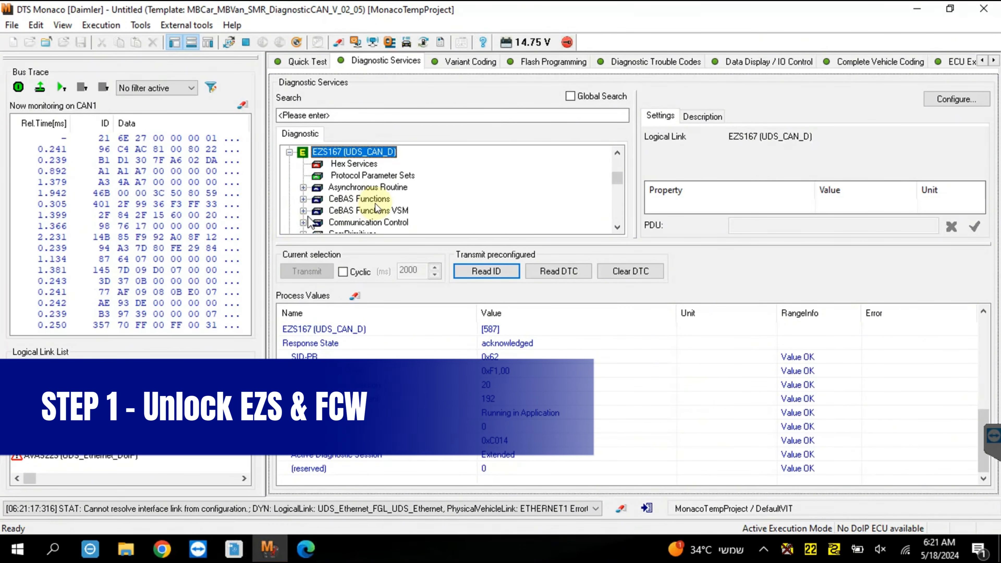
Look through the diagnostic service groups of the EZS167 (UDS_CAN_D) control unit for the service needed to unlock it.
scroll(375, 203, "down", 2)
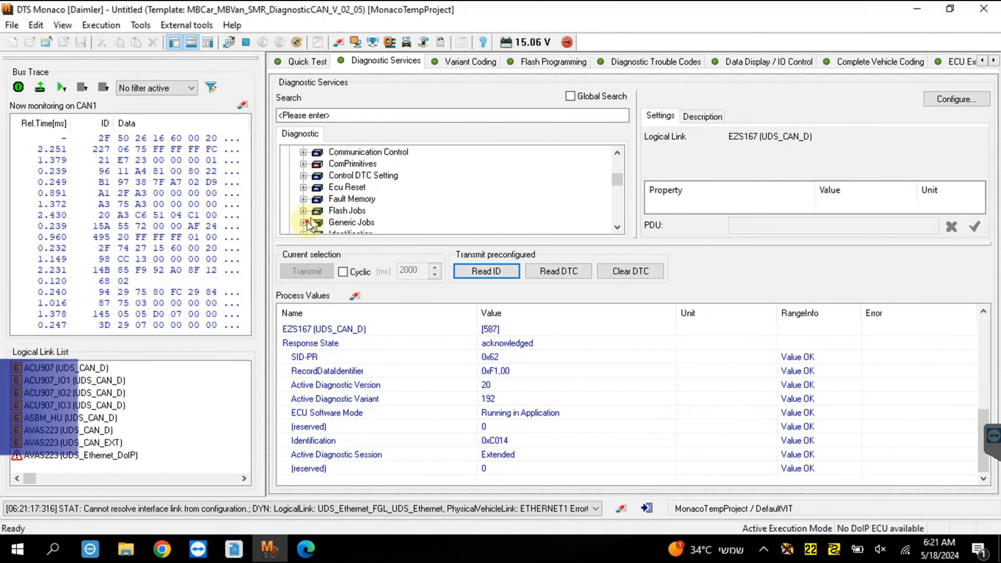
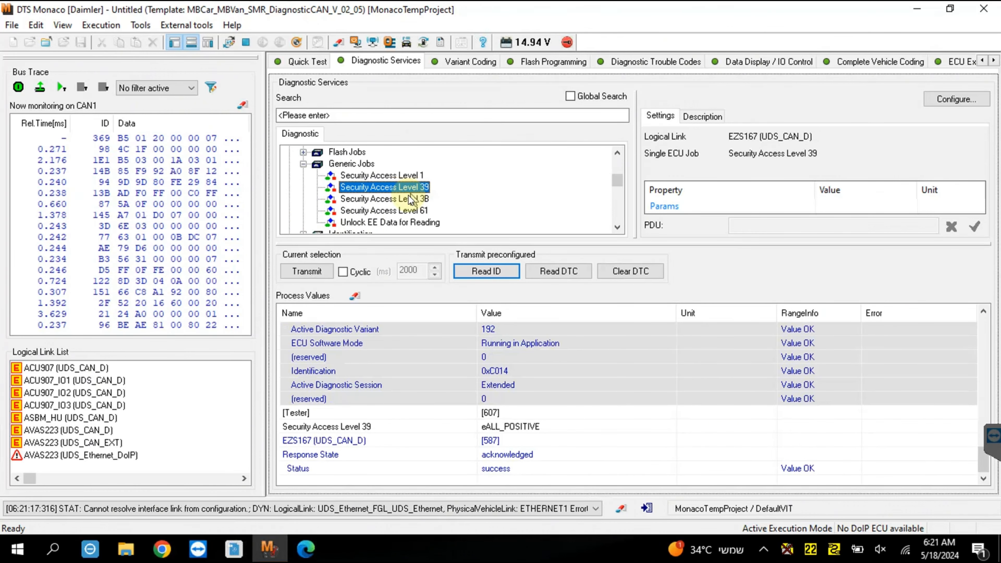
Run the Security Access Level 3B generic job on the EZS167 (UDS_CAN_D) control unit.
left_click(409, 200)
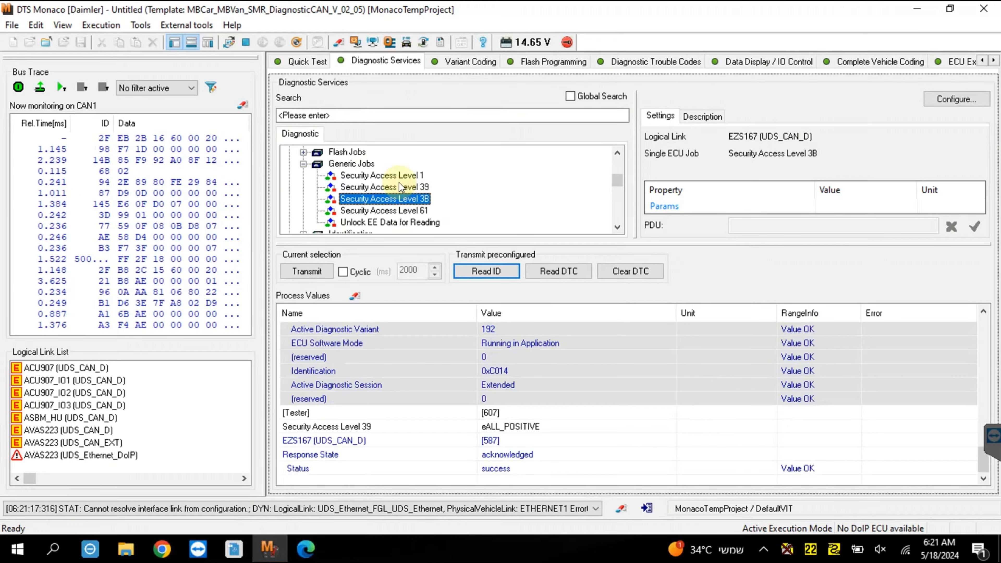
double_click(401, 199)
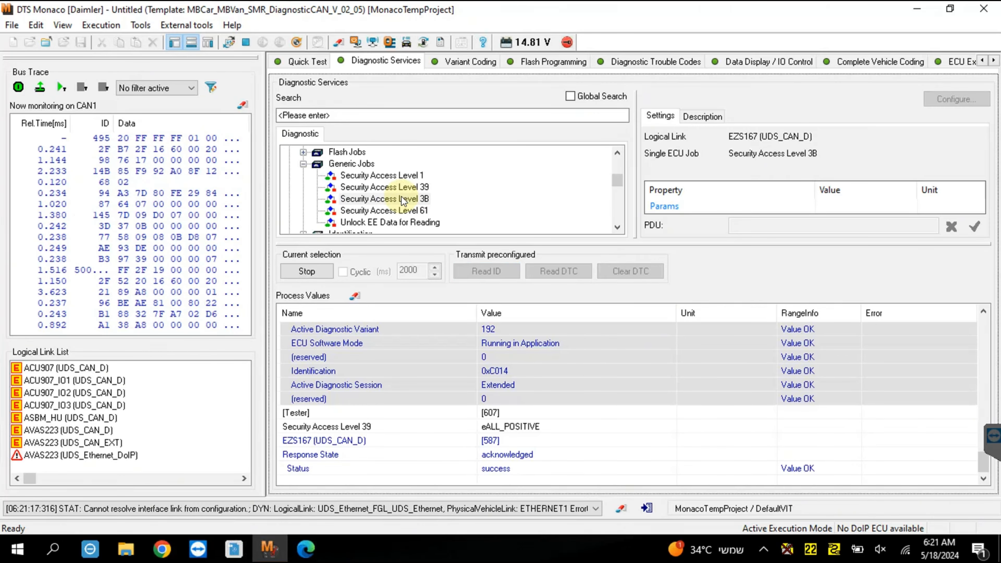
Connect to the FCW177 (UDS_CAN_D) control unit and run its Security Access Level 37 generic job.
left_click(387, 188)
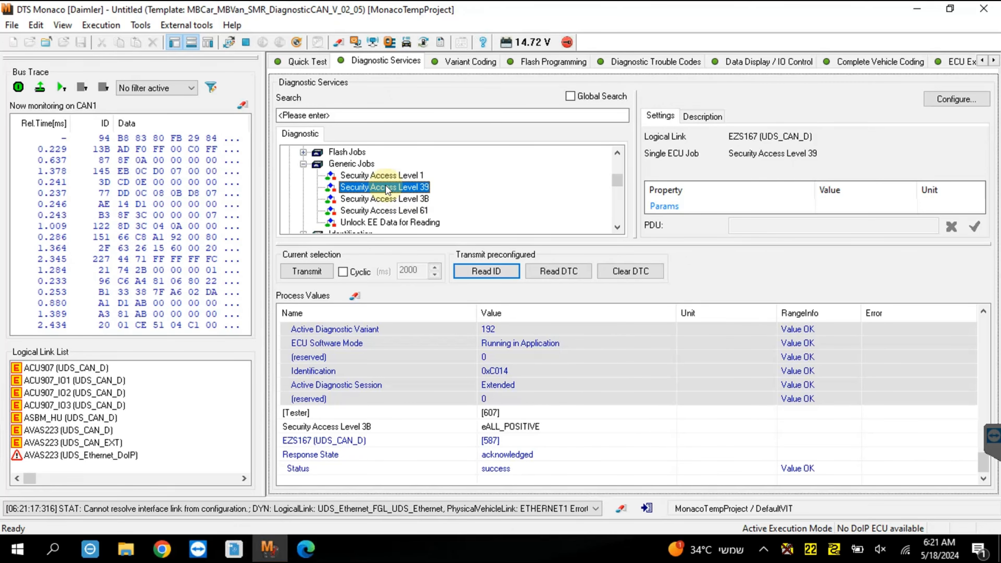
type("fc")
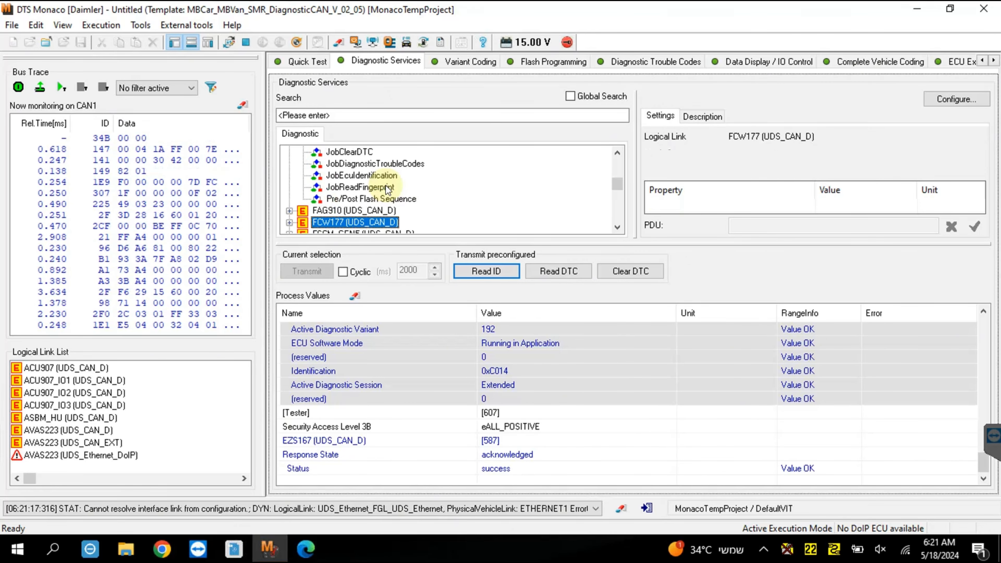
key("Return")
left_click(289, 222)
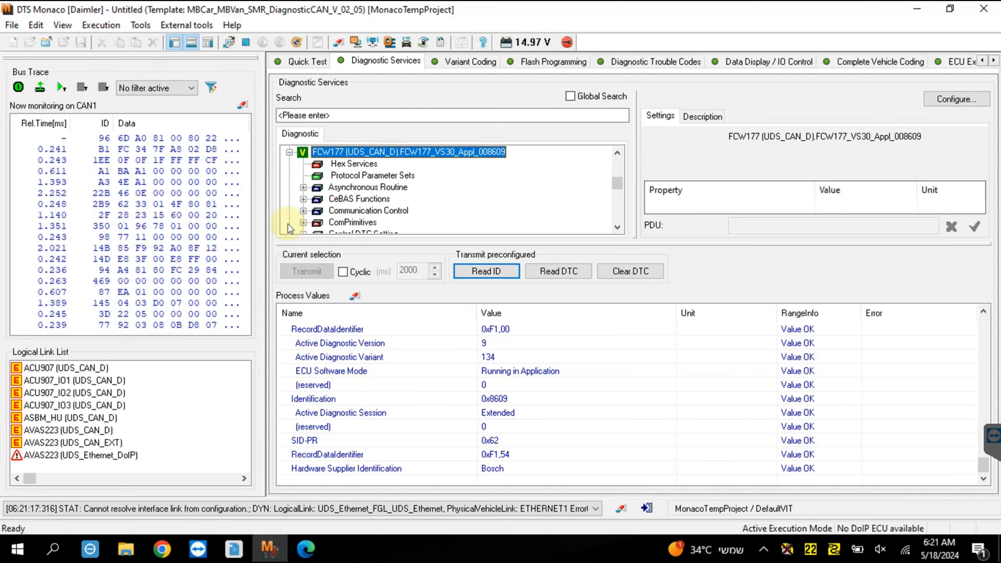
scroll(333, 220, "down", 2)
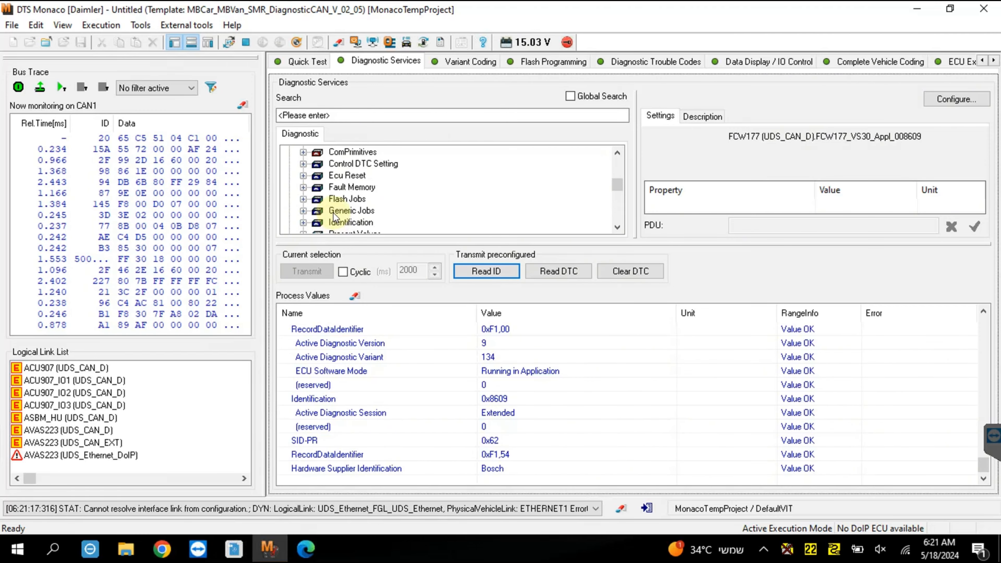
left_click(303, 210)
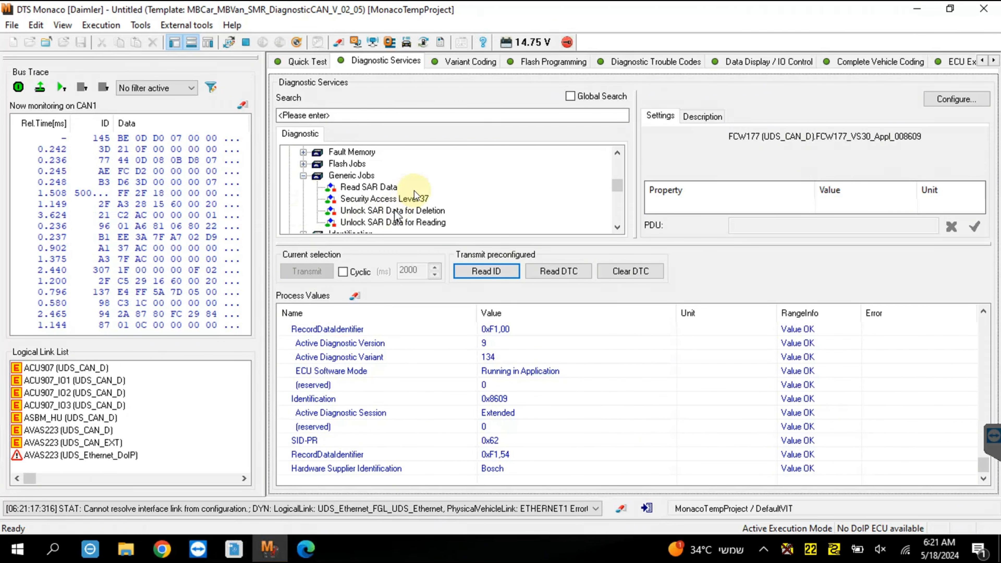
double_click(390, 200)
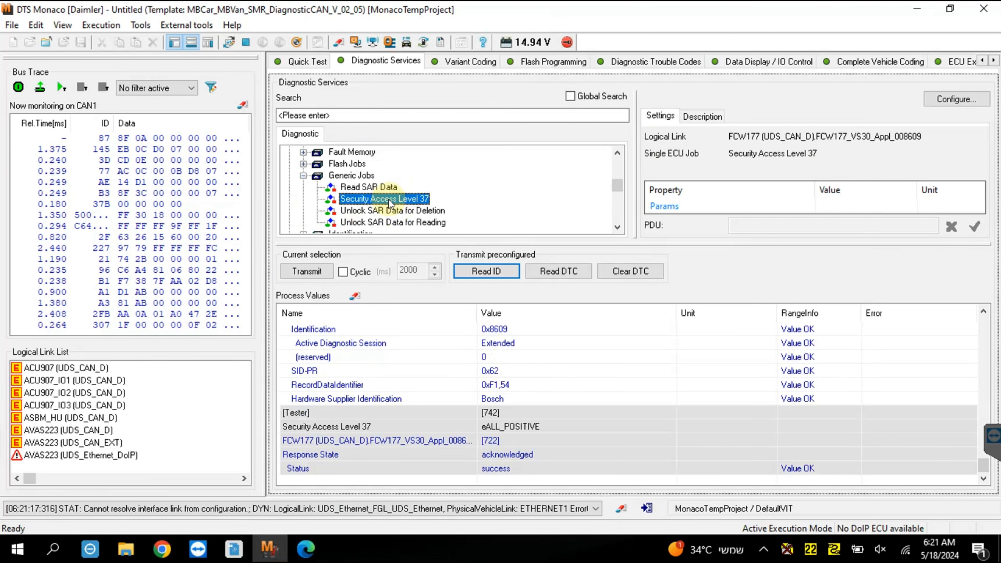
Connect to FCW177 (UDS_CAN_D) for variant coding and apply the VehicleCoding (Group) coding set from 3.sgde.
left_click(472, 63)
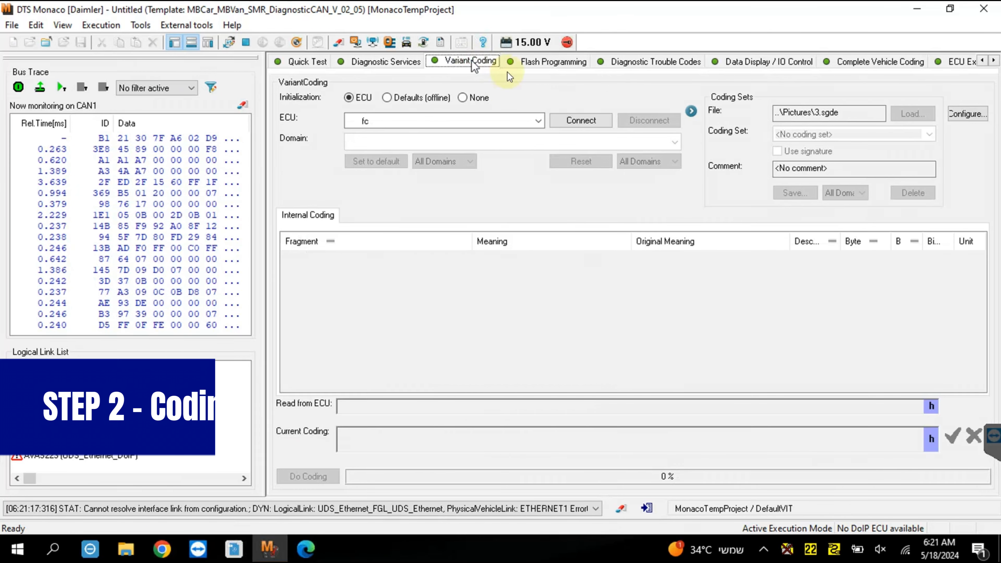
left_click(467, 115)
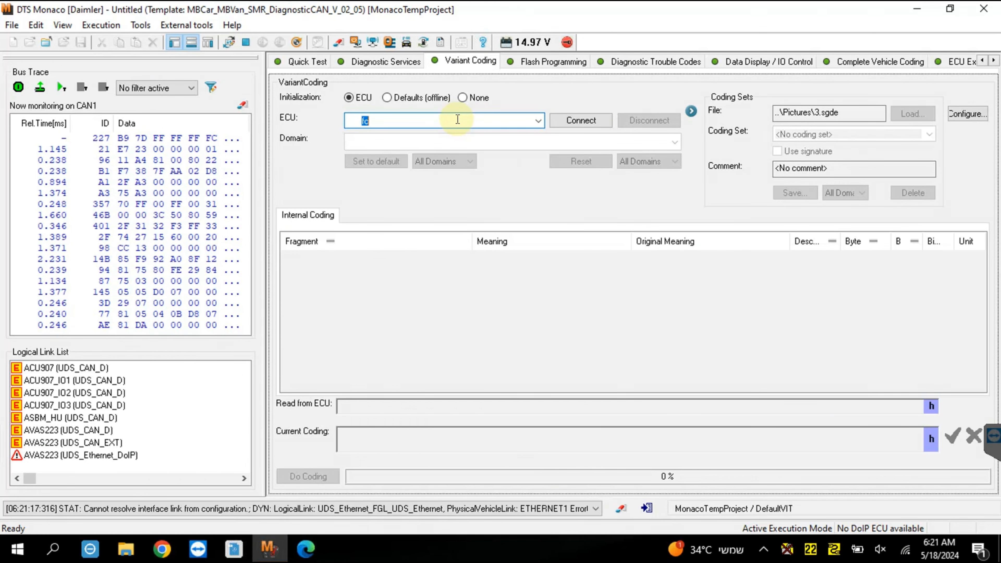
type("fc")
left_click(408, 136)
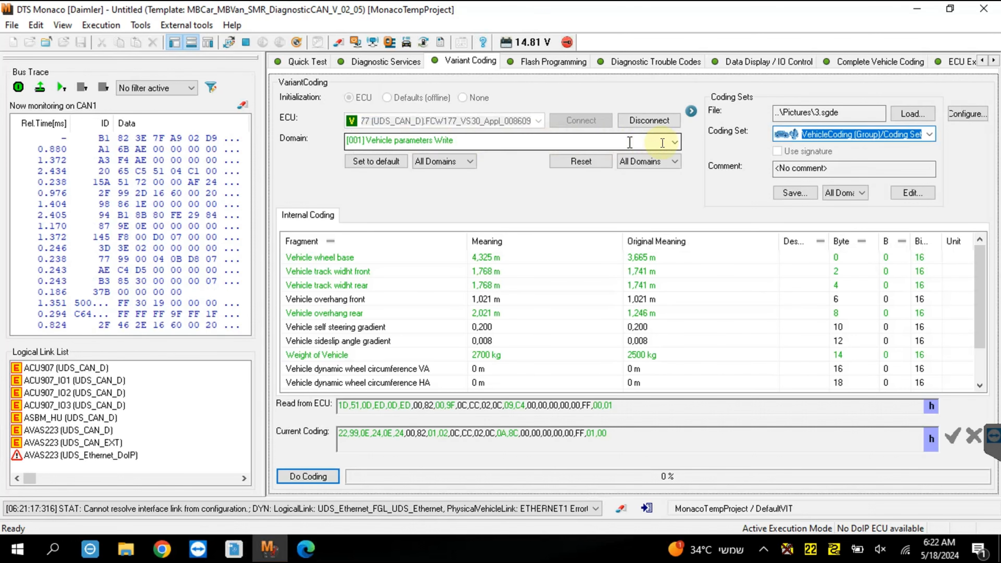
left_click(856, 192)
left_click(469, 165)
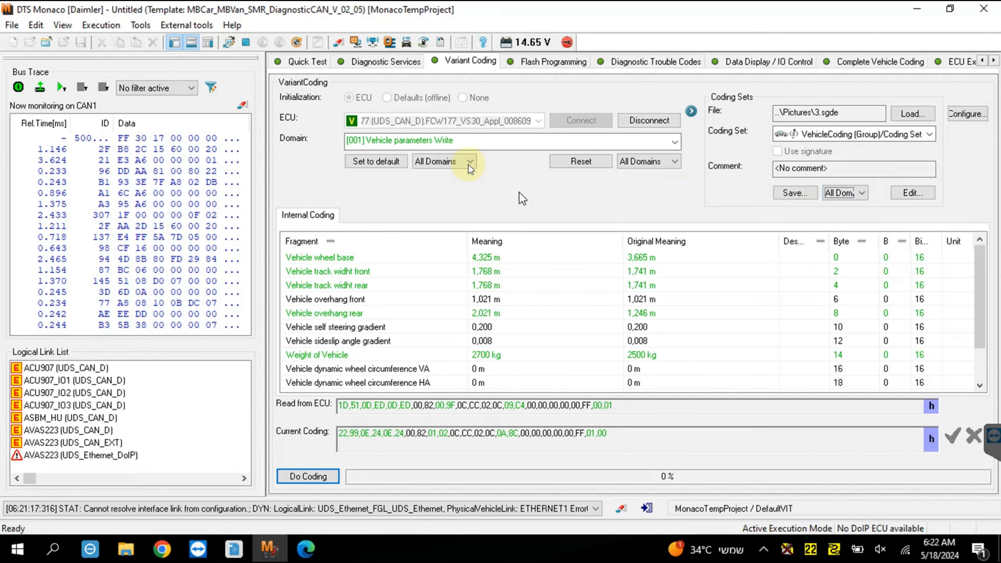
left_click(464, 162)
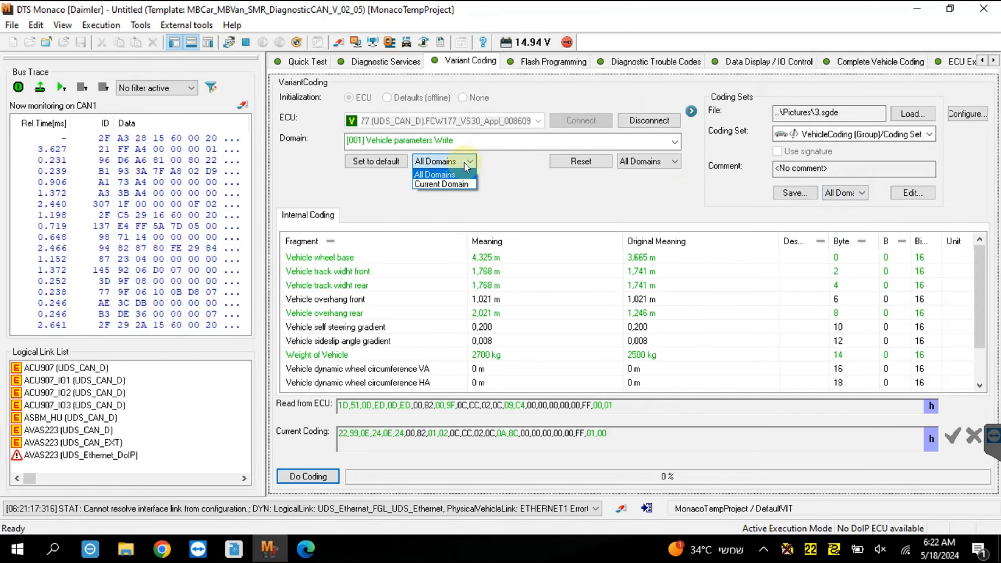
left_click(495, 173)
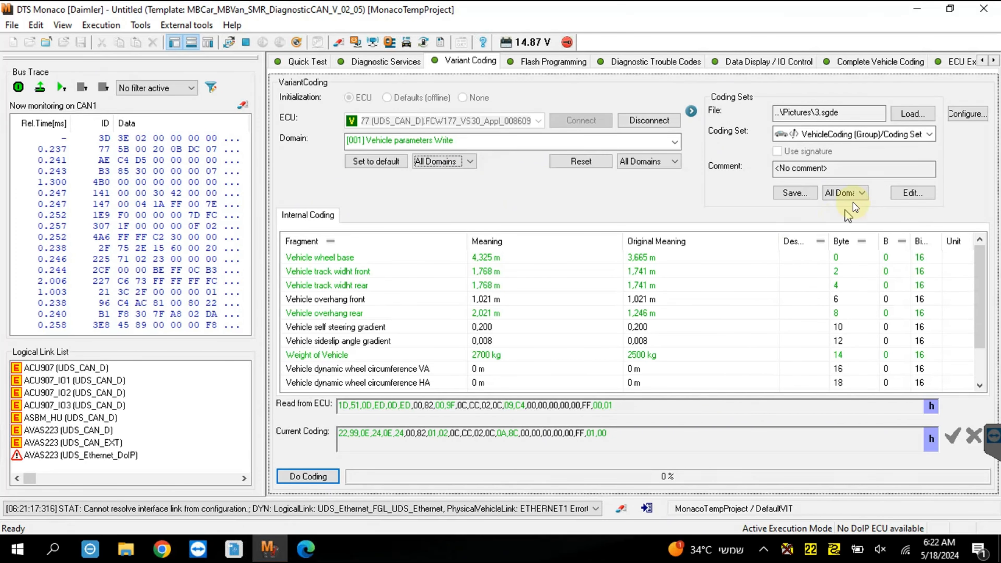
left_click(648, 162)
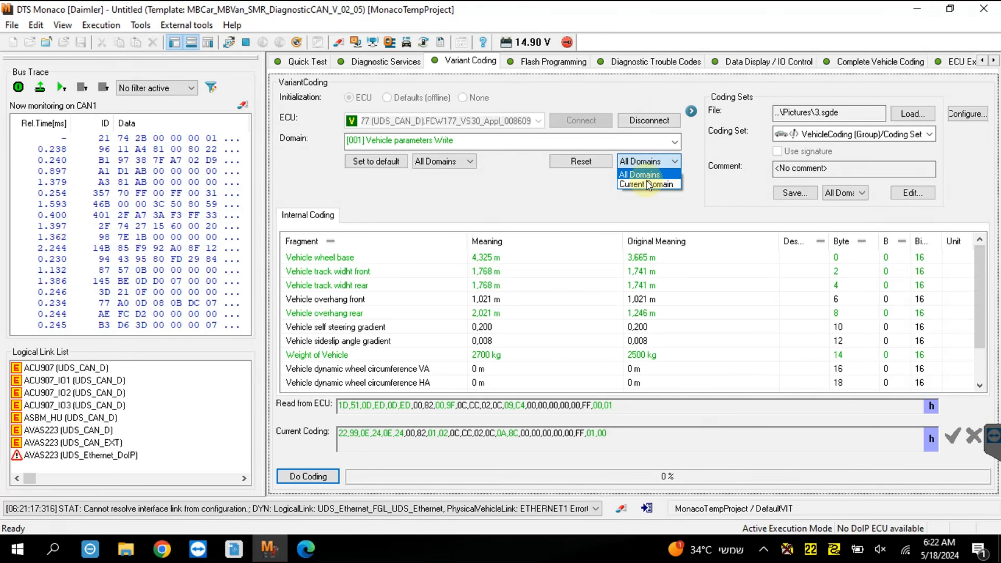
left_click(562, 199)
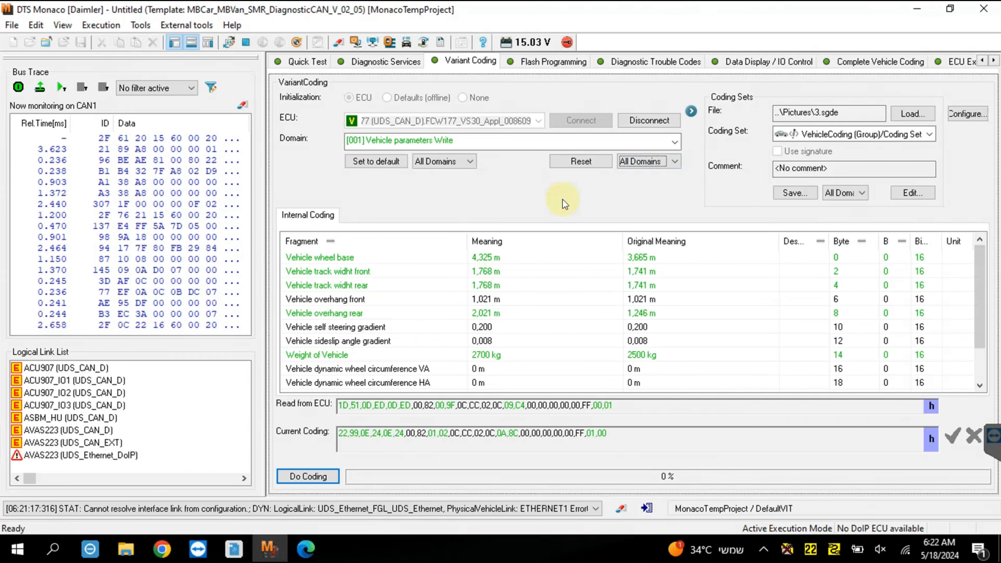
Limit the reset scope to Current Domain and reset the coding of domain [001] Vehicle parameters Write.
left_click(653, 165)
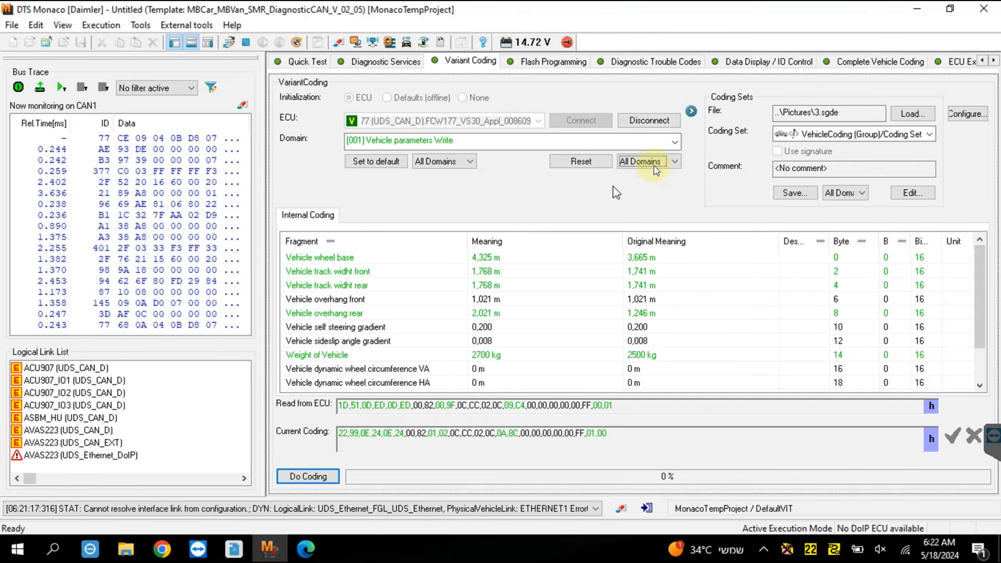
left_click(654, 165)
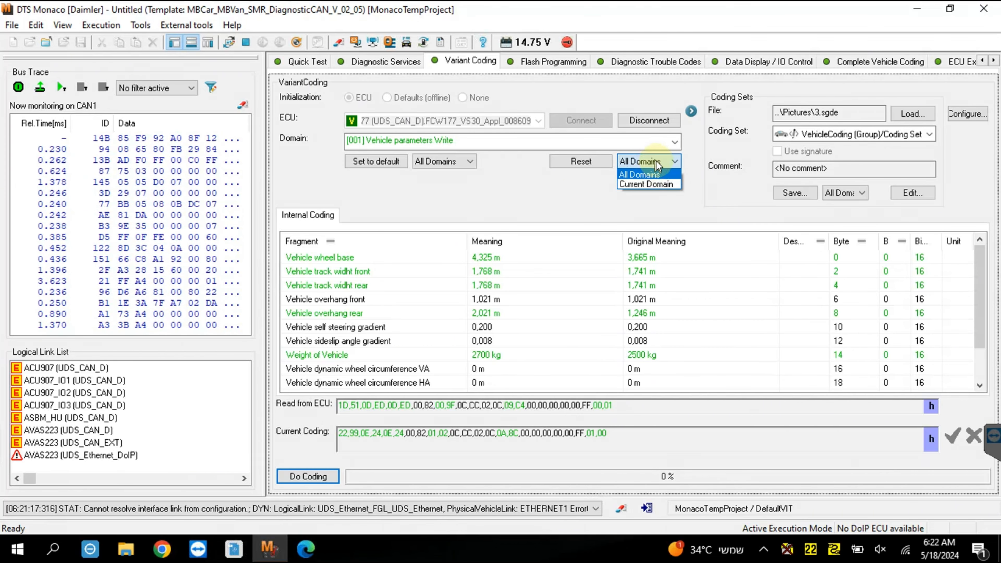
left_click(645, 184)
left_click(581, 161)
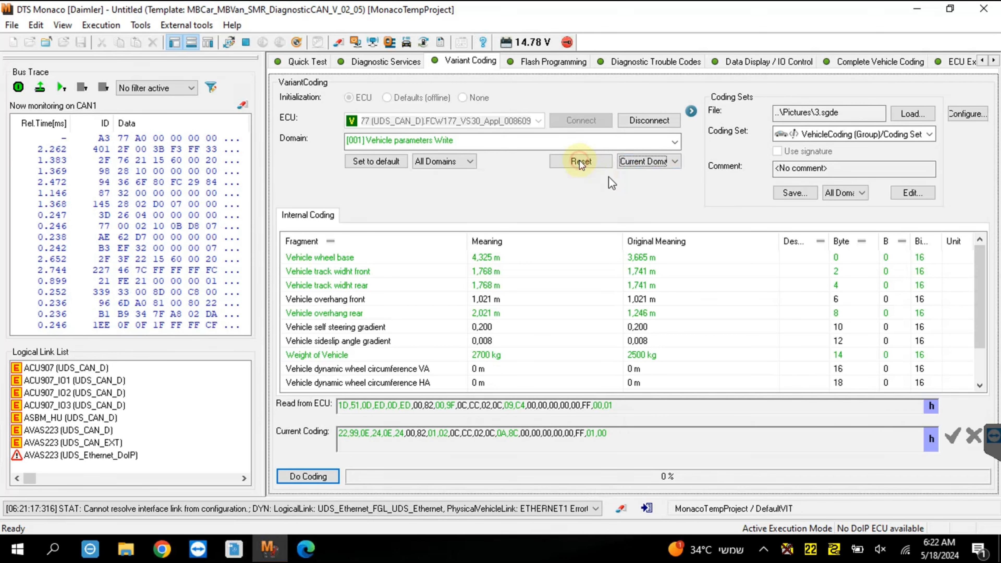
Switch to domain [002] Sensor parameters Radar Write and reset only that domain's coding.
left_click(675, 143)
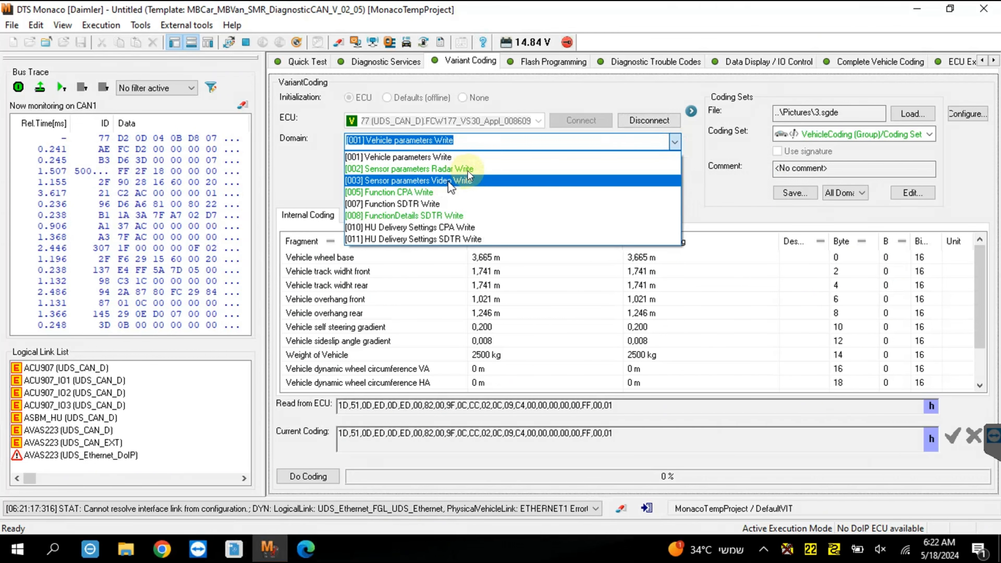
left_click(467, 170)
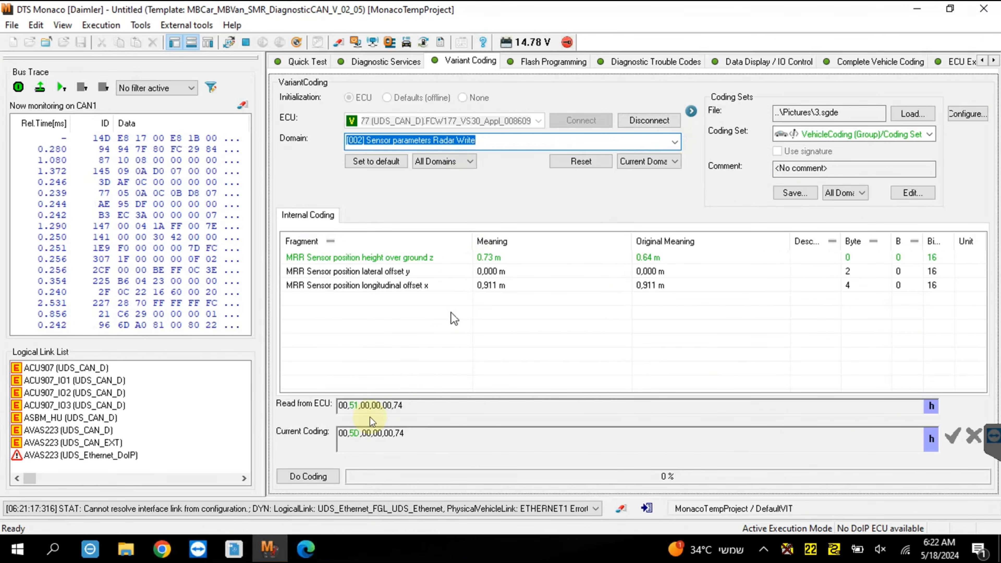
left_click(650, 162)
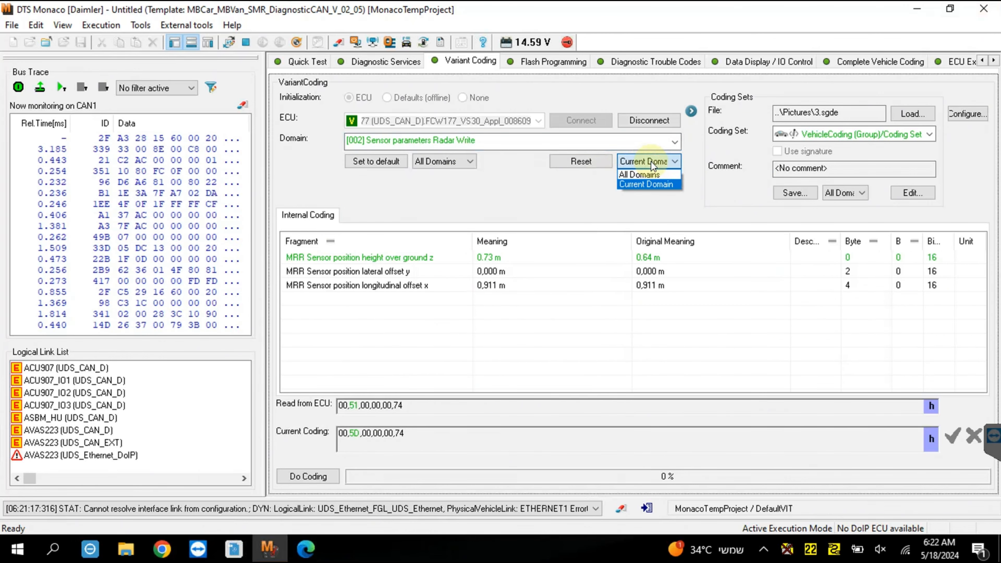
left_click(602, 193)
left_click(581, 163)
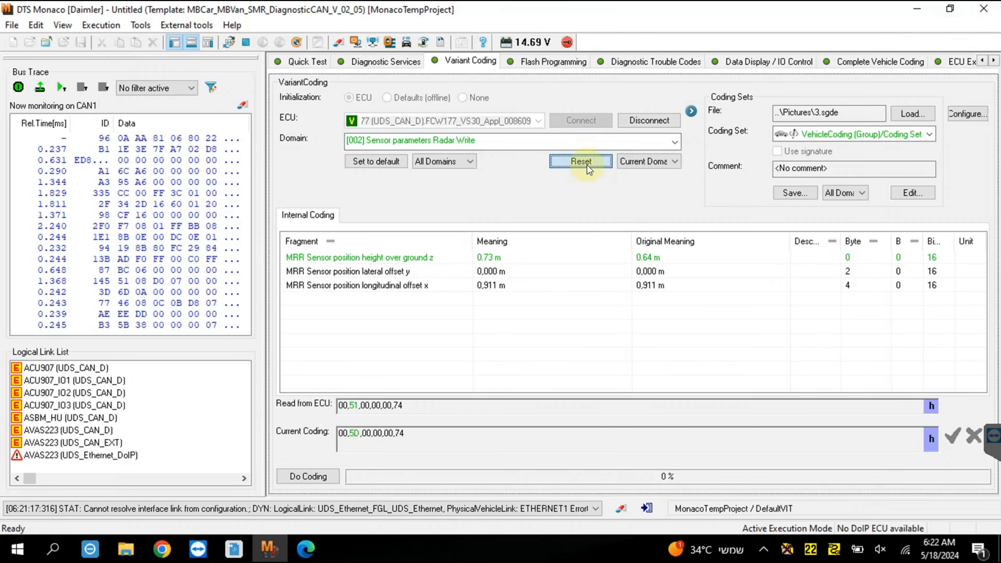
Review which FCW177 domains still hold changes and write the coding to the control unit.
left_click(674, 143)
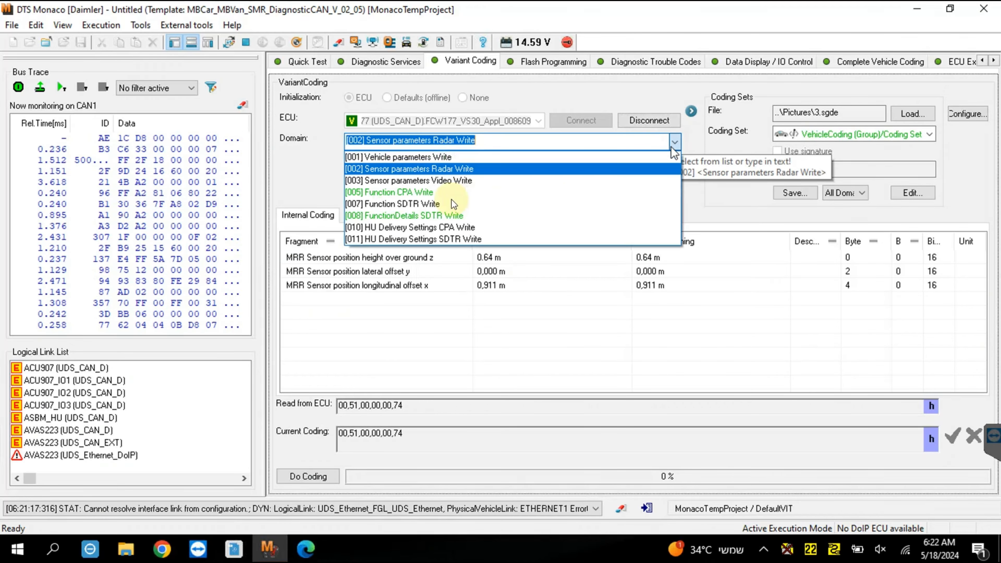
left_click(311, 480)
left_click(311, 480)
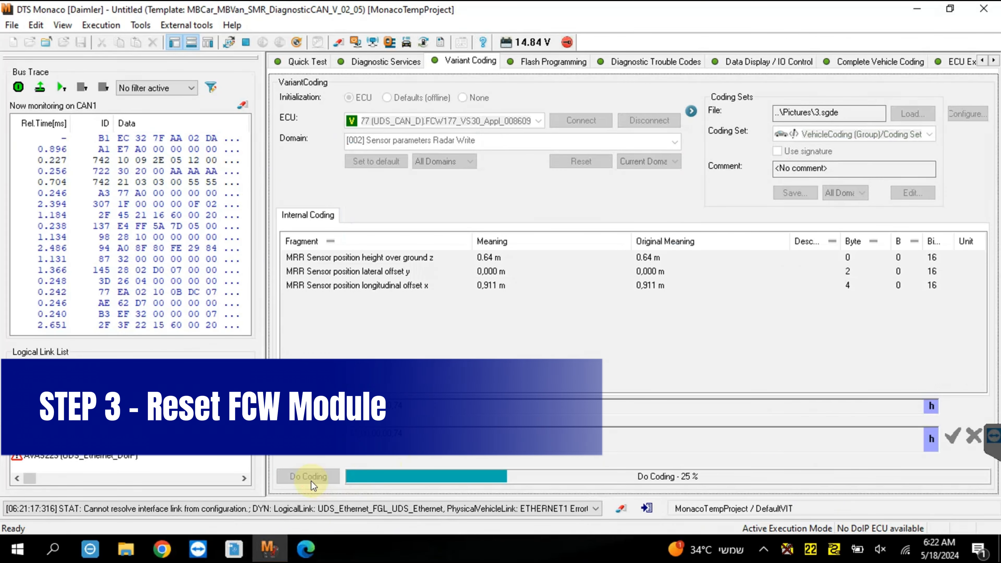
Run the [11 01] Hard Reset and [11 03] Soft Reset diagnostic services on FCW177.
left_click(399, 62)
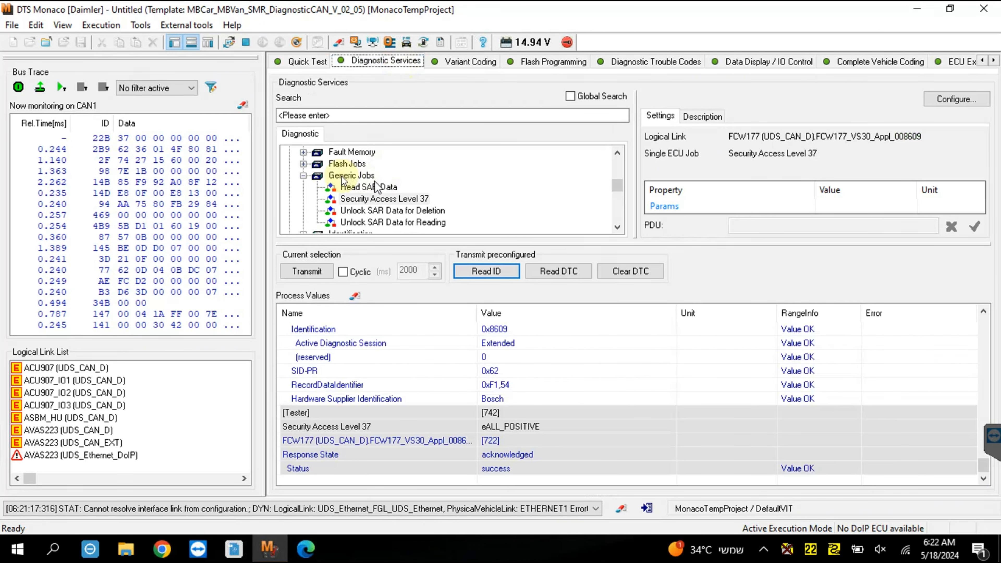
scroll(323, 166, "up", 1)
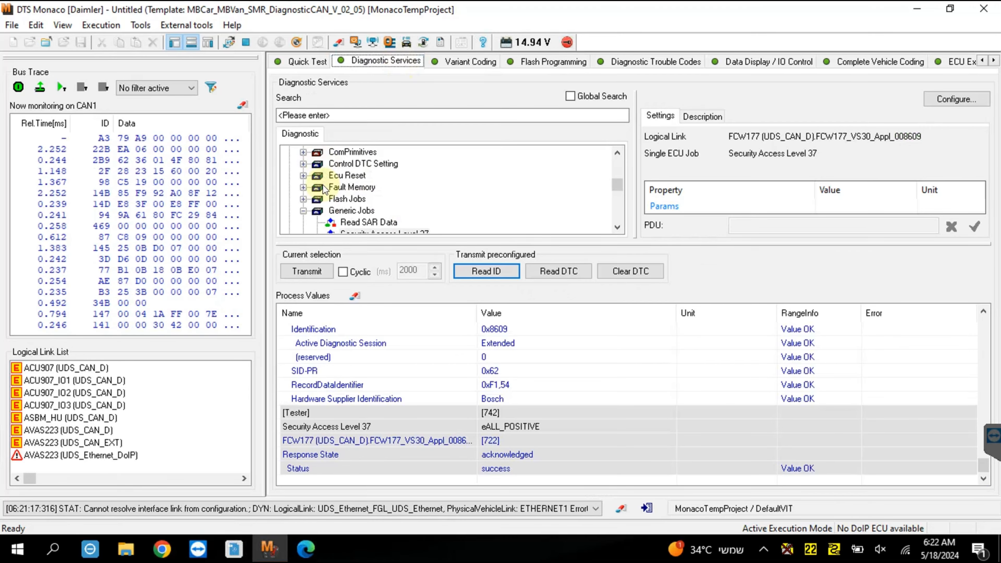
left_click(303, 175)
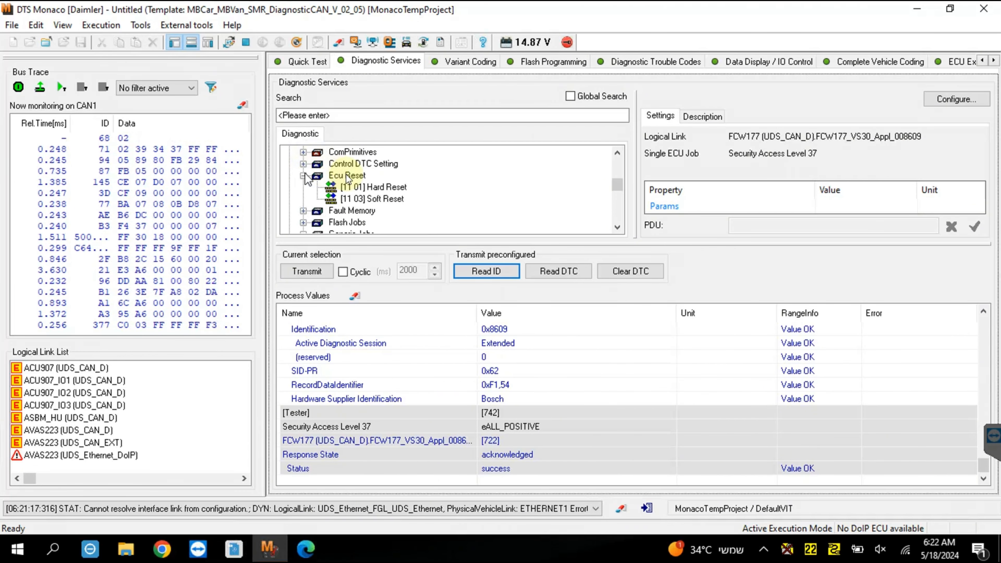
double_click(386, 188)
double_click(385, 197)
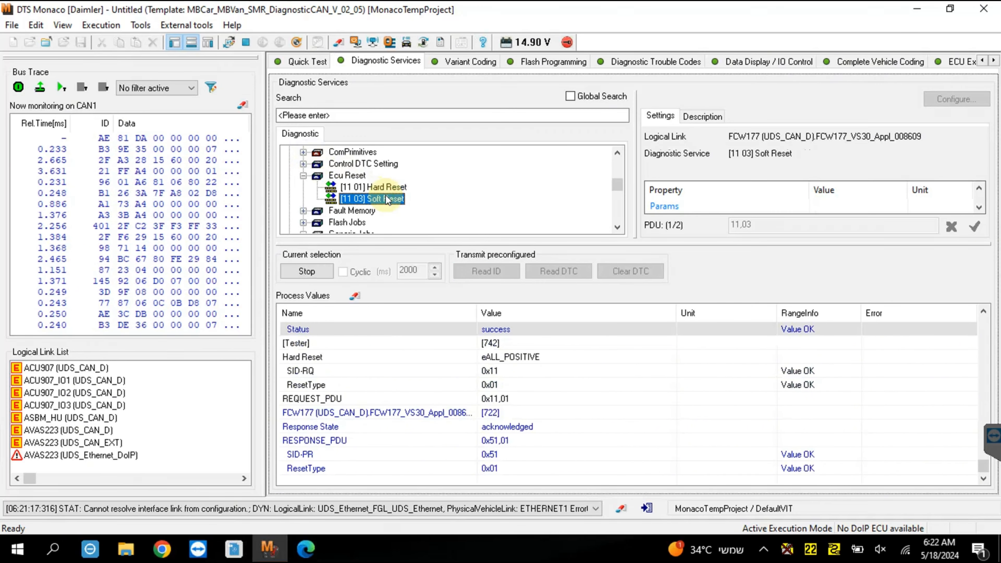
Connect to FCW177 (UDS_CAN_D) for trouble codes, read its confirmed DTCs and check their Stored and Active states.
left_click(685, 61)
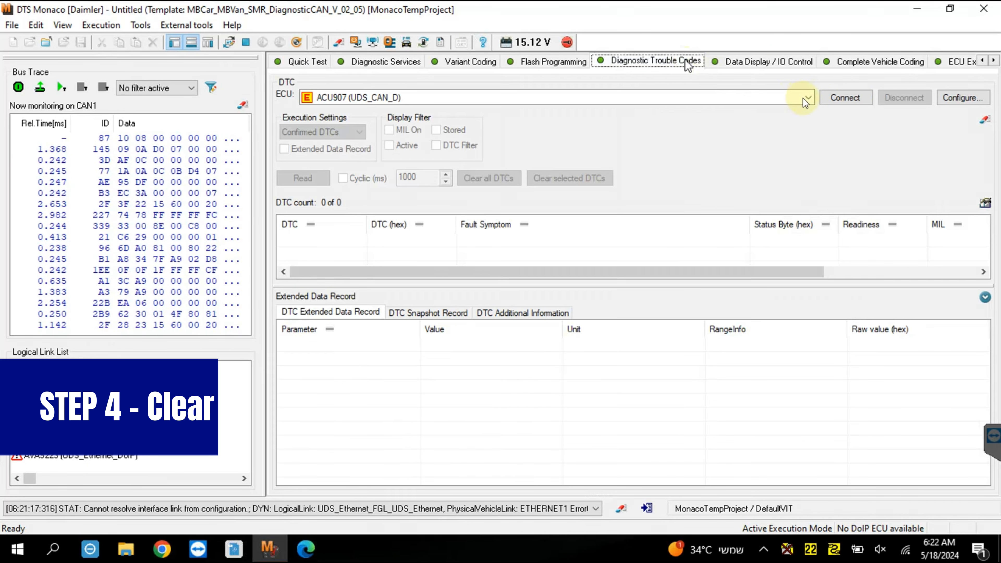
left_click(768, 98)
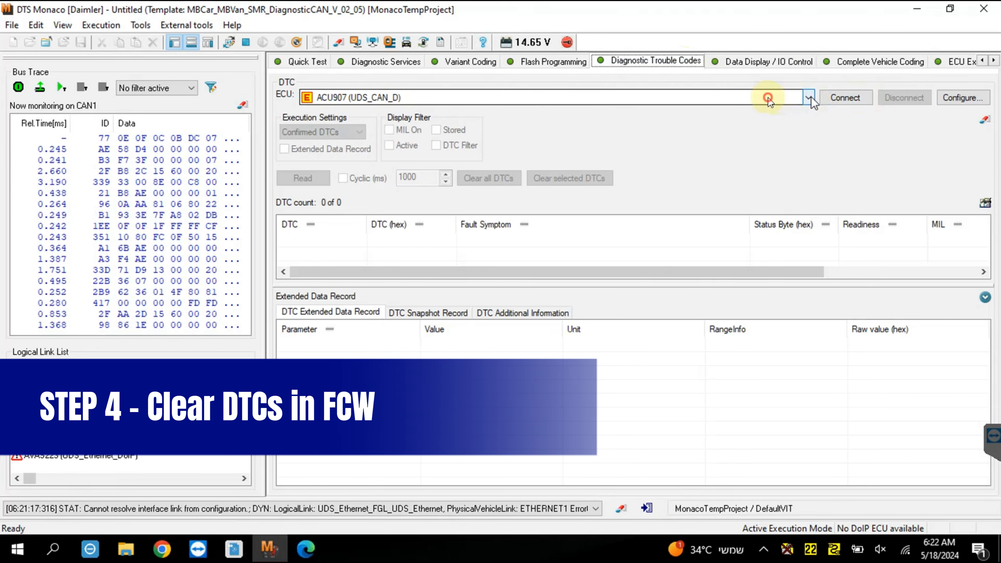
type("fc")
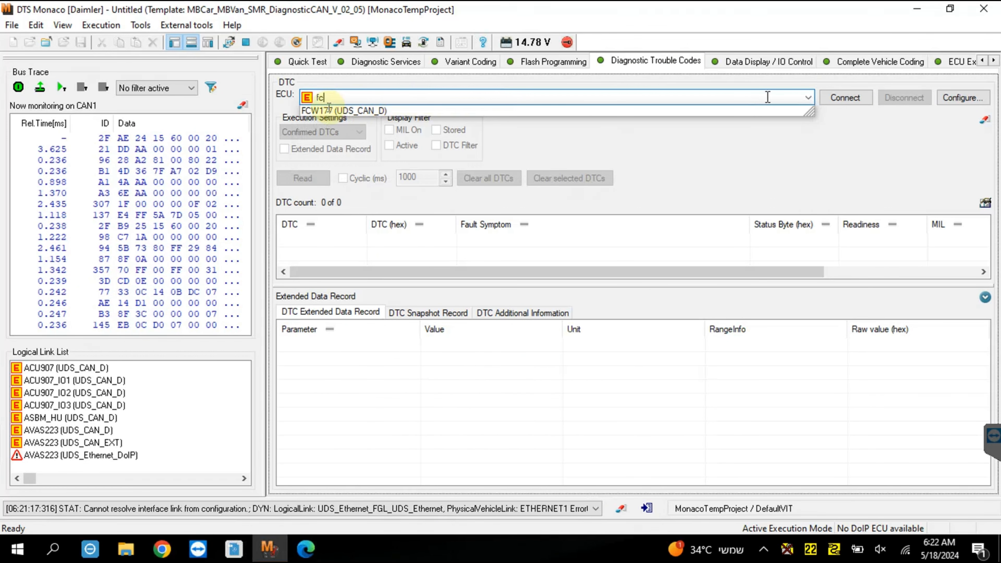
left_click(318, 110)
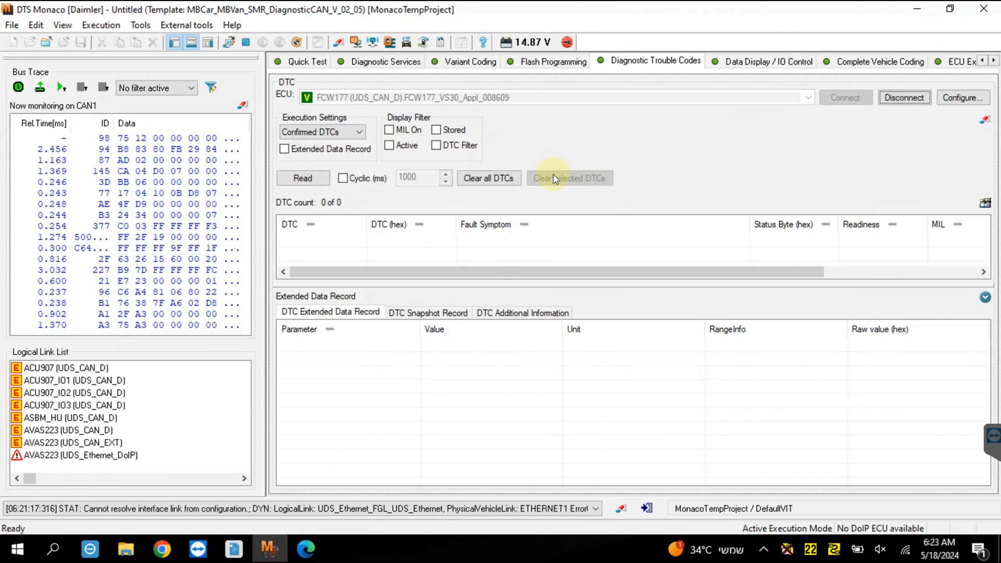
left_click(320, 179)
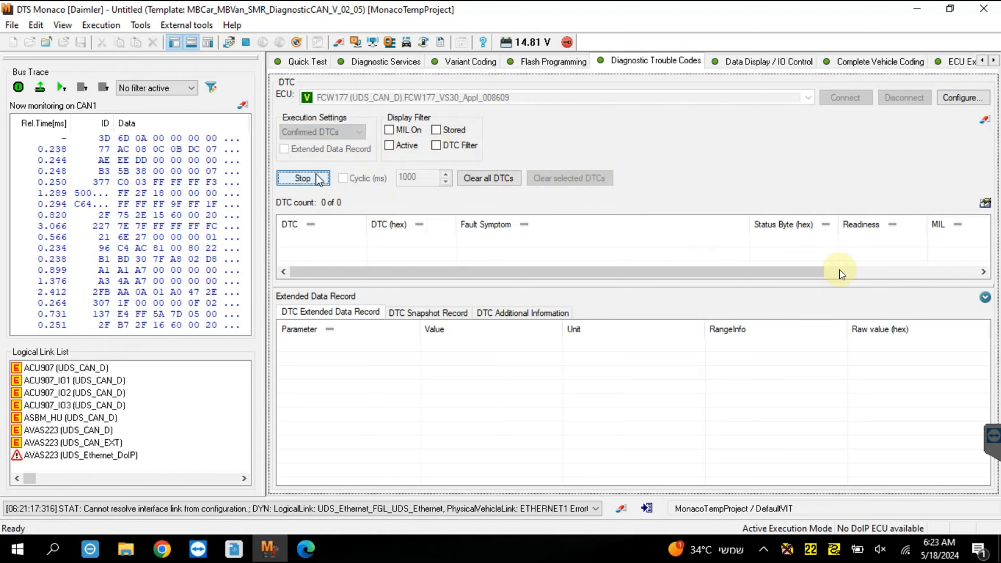
left_click(852, 272)
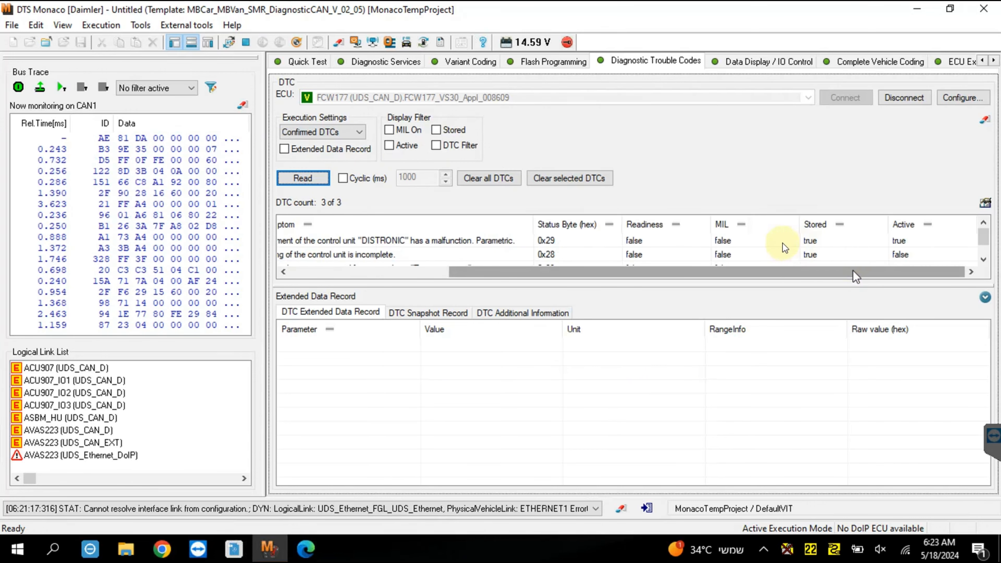
Review the fault symptoms of the confirmed FCW177 DTCs, clear all DTCs and read them again.
scroll(657, 242, "down", 1)
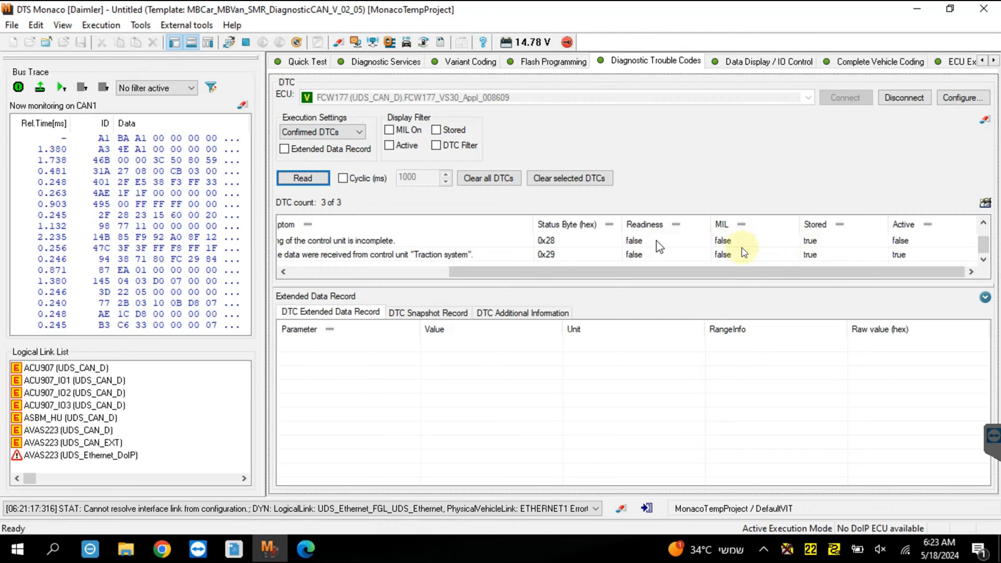
left_click(395, 271)
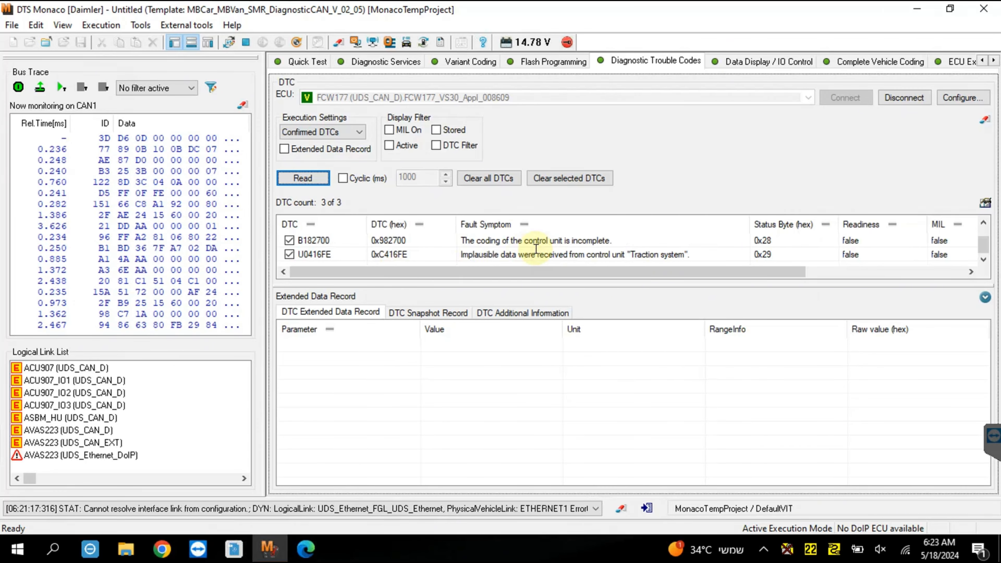
scroll(535, 248, "up", 1)
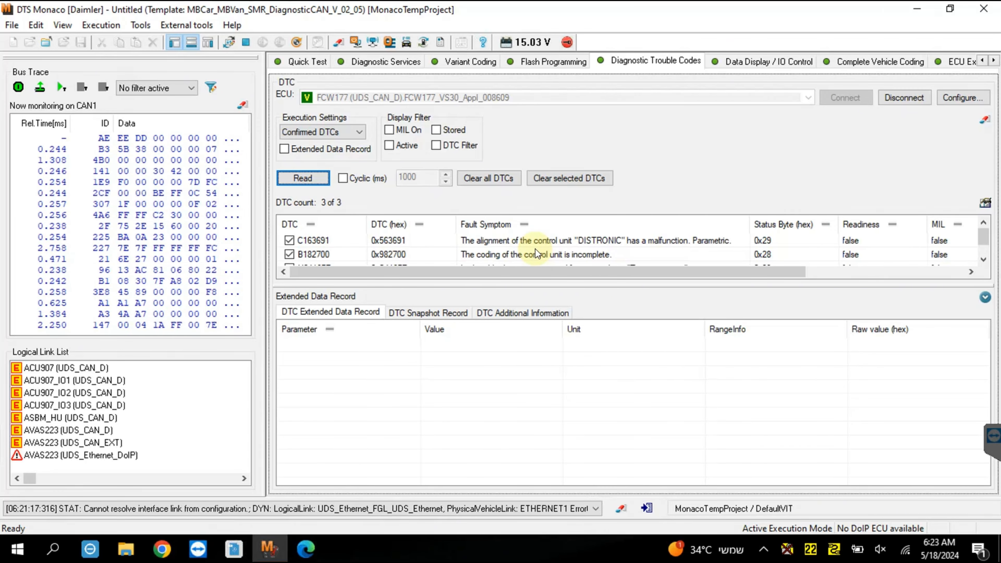
left_click(648, 244)
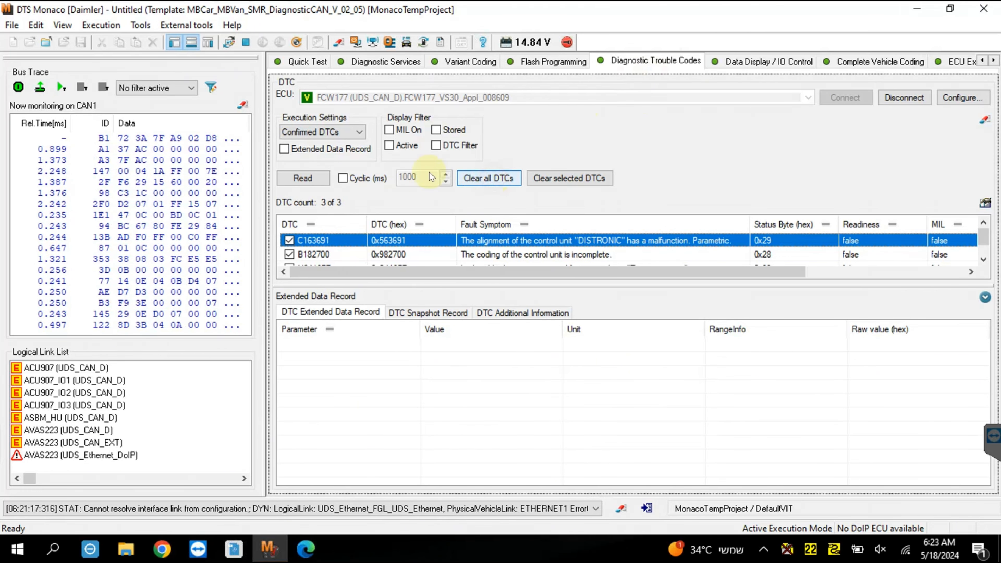
left_click(488, 179)
left_click(322, 177)
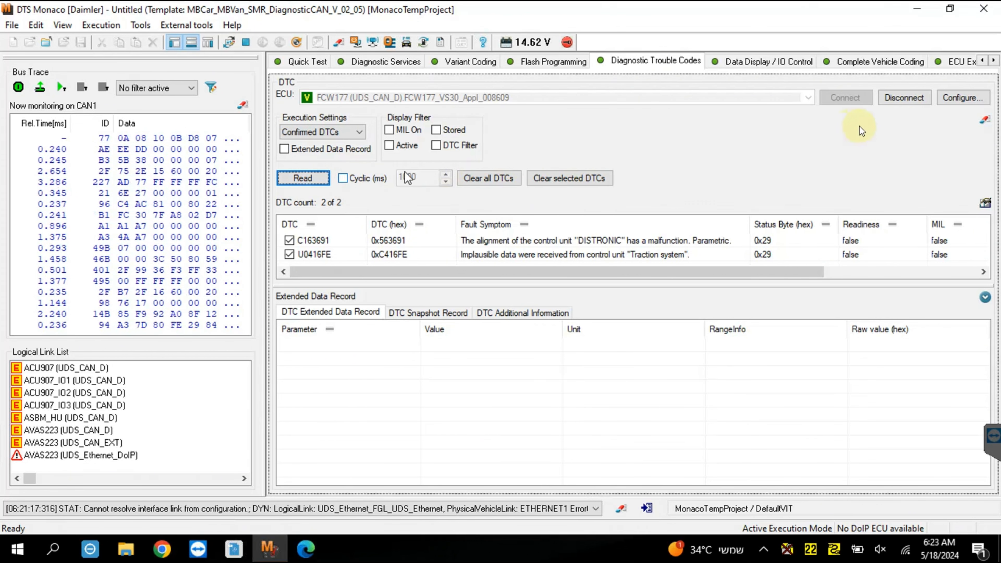
Close DTS Monaco and the browser showing the XENTRY final quick test log.
left_click(990, 16)
left_click(968, 17)
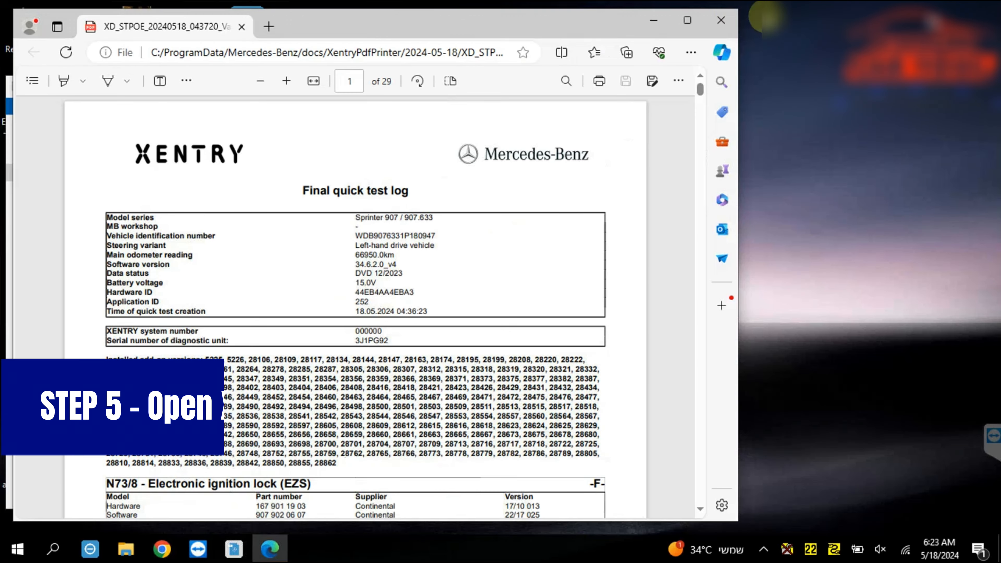
left_click(733, 22)
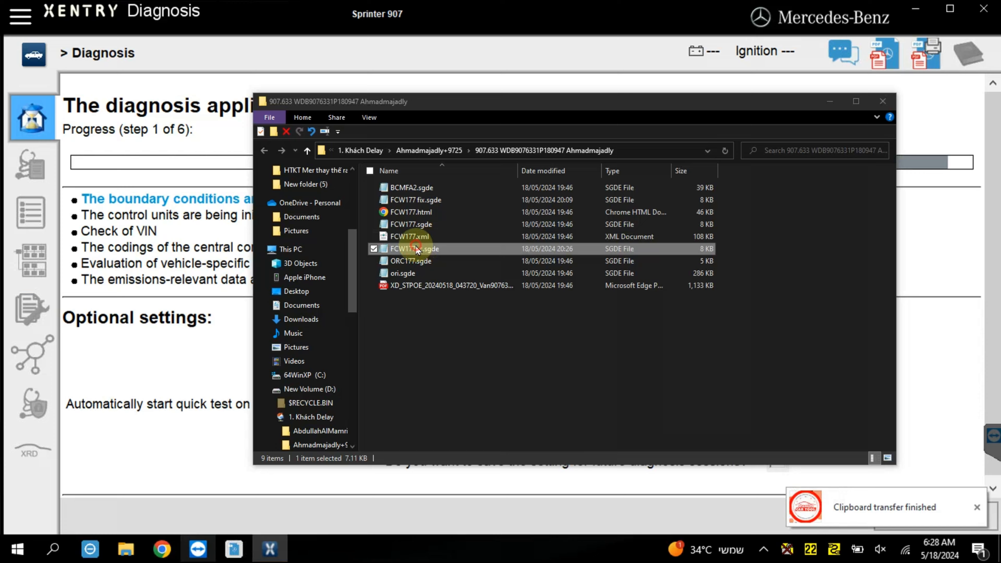
In the vehicle's coding folder, rename FCW177c.sgde as "FCW177after done.sgde" and delete FCW177.sgde.
left_click(420, 251)
left_click(419, 251)
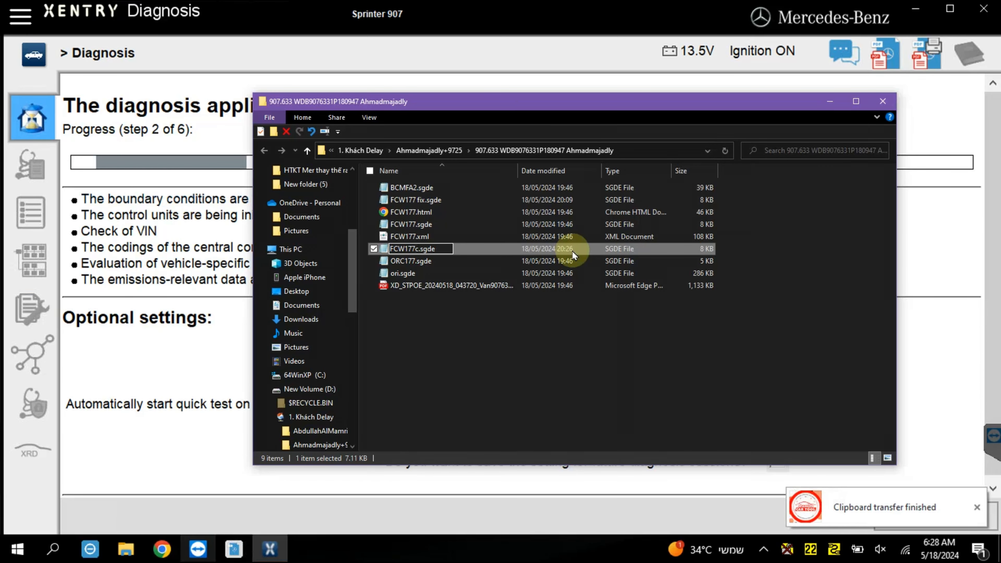
key("Delete")
type("fter done")
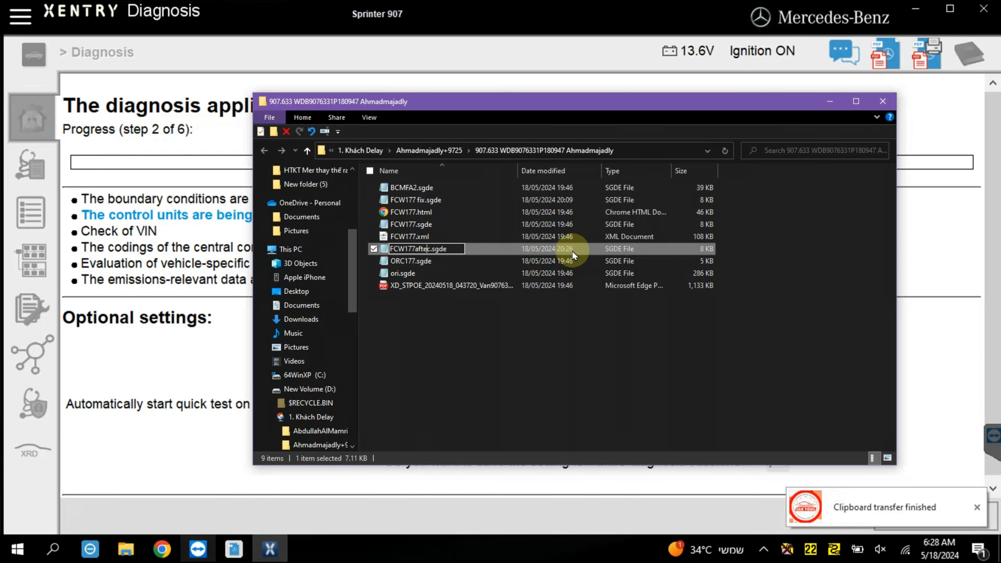
left_click(425, 223)
key("Delete")
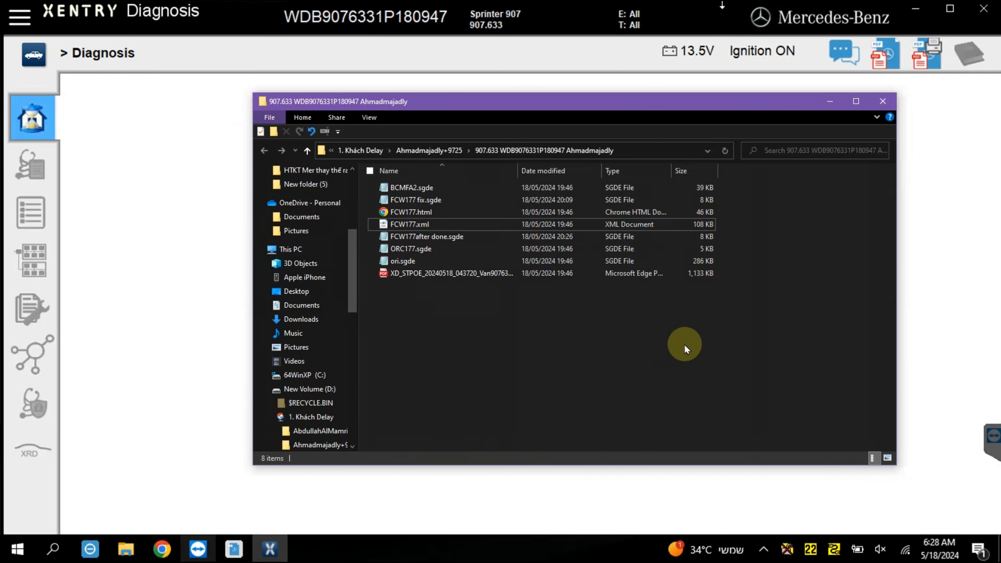
Switch to XENTRY Diagnosis, run a quick test of all control units and dismiss the Apple iPhone disconnection message.
left_click(410, 212)
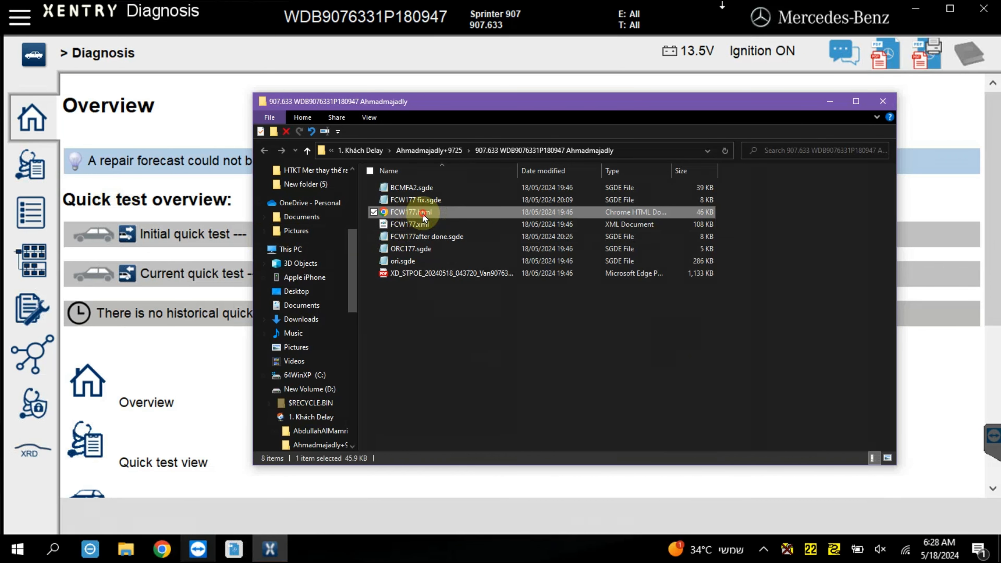
left_click(201, 239)
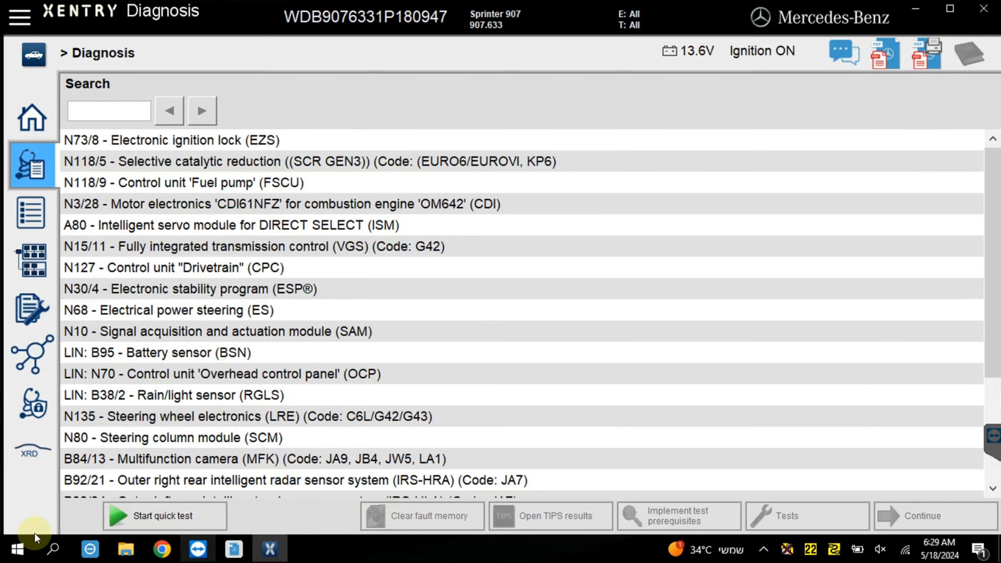
left_click(177, 518)
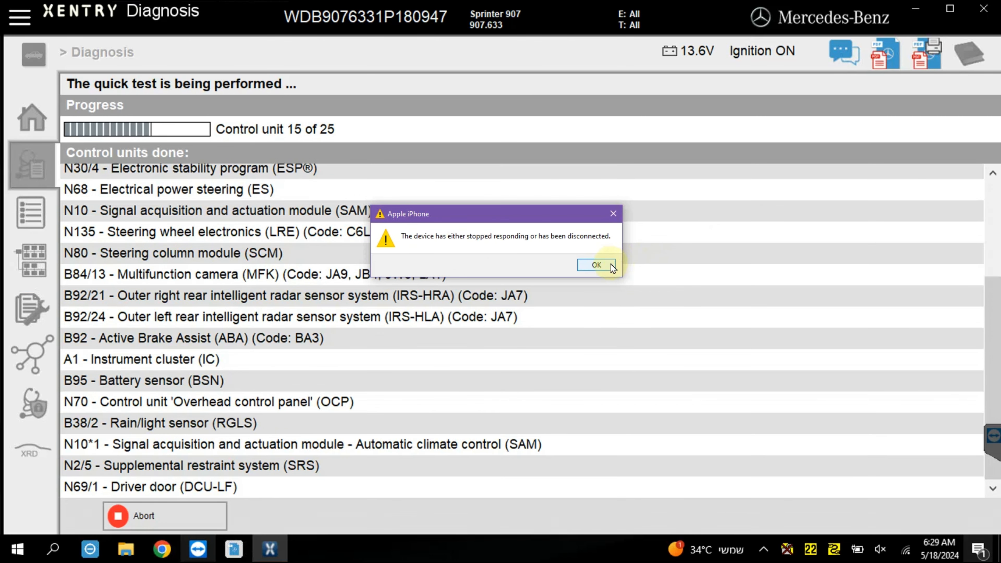
left_click(596, 265)
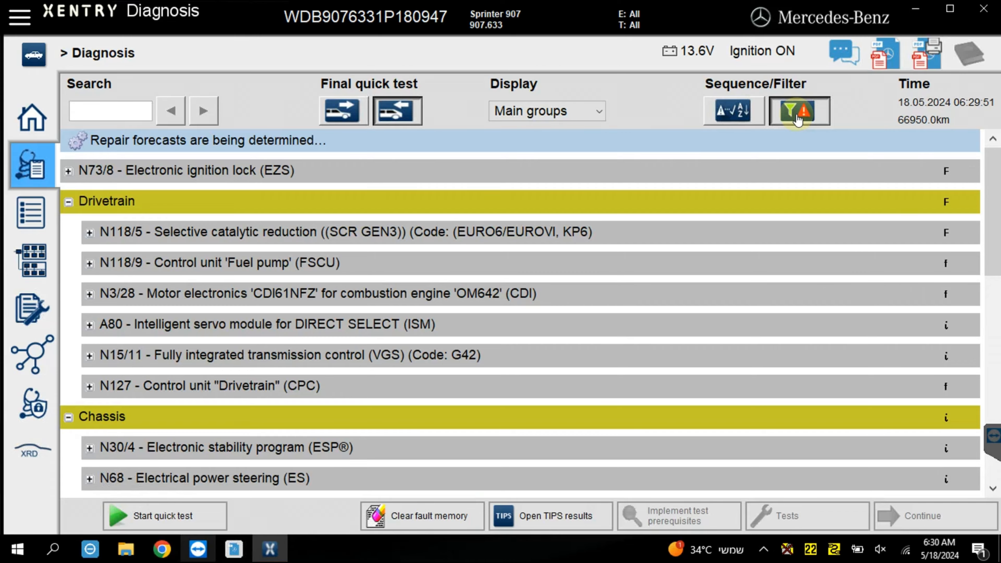
Expand B92 - Active Brake Assist (ABA) under Driver assistance system and select its fault C163691.
scroll(611, 357, "down", 5)
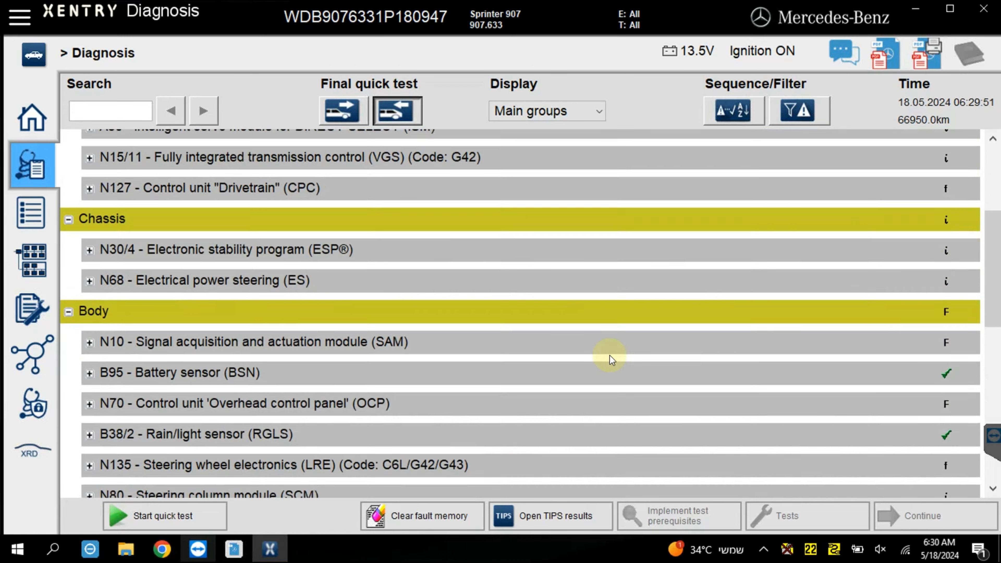
scroll(609, 356, "down", 5)
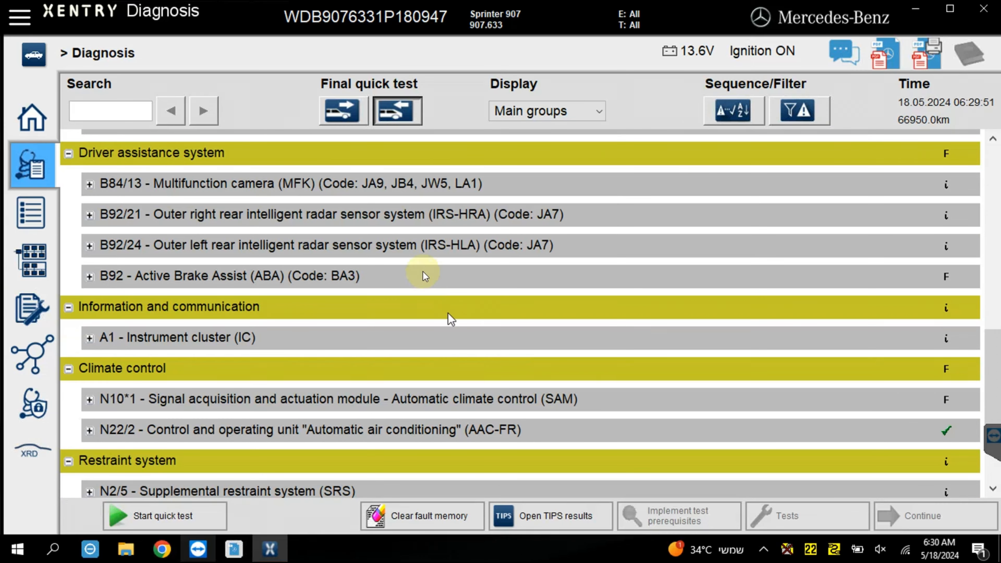
left_click(424, 272)
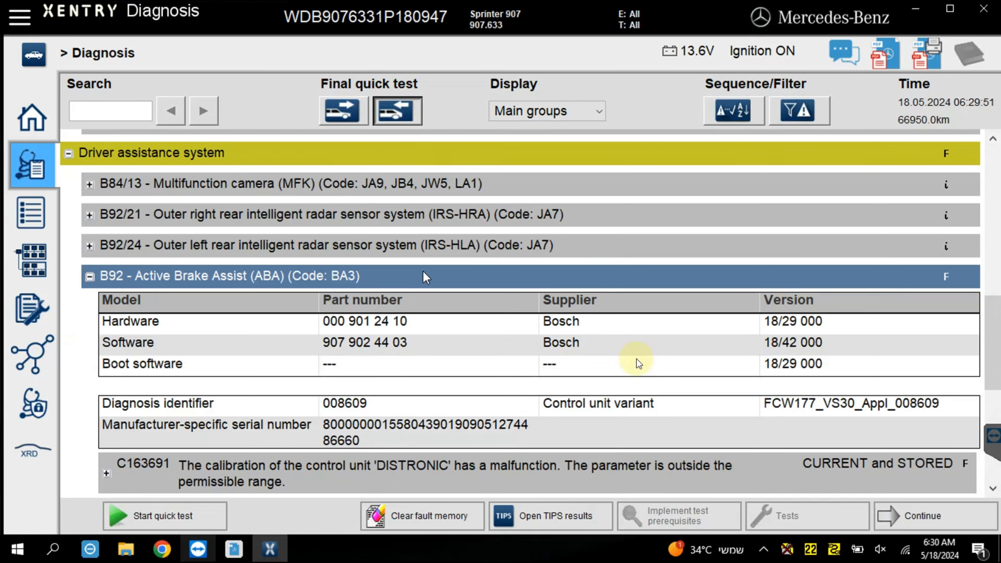
scroll(637, 366, "down", 2)
left_click(630, 398)
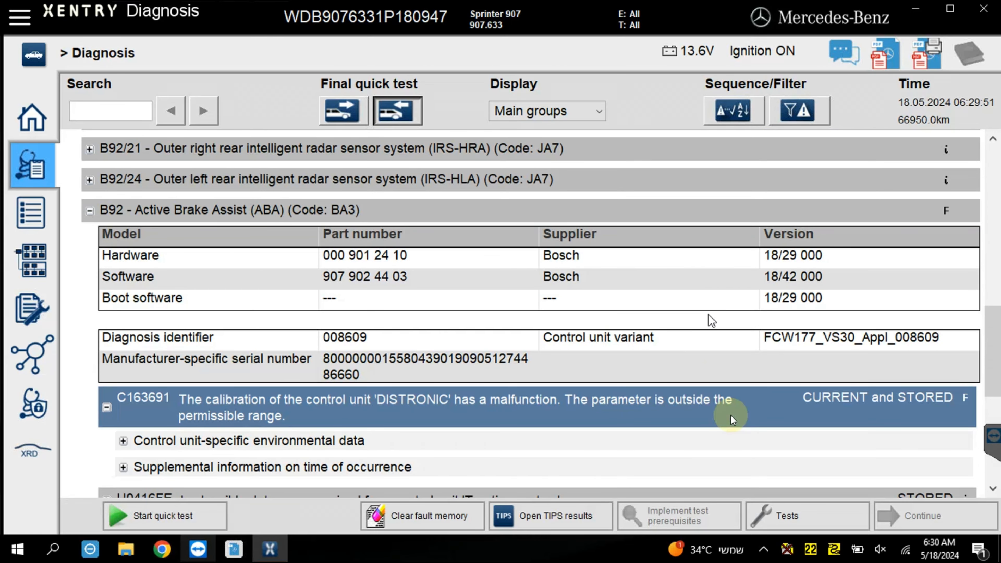
Open the tests for the selected fault, accept the safety information and carry out the standard test-drive calibration procedure to its end.
left_click(777, 513)
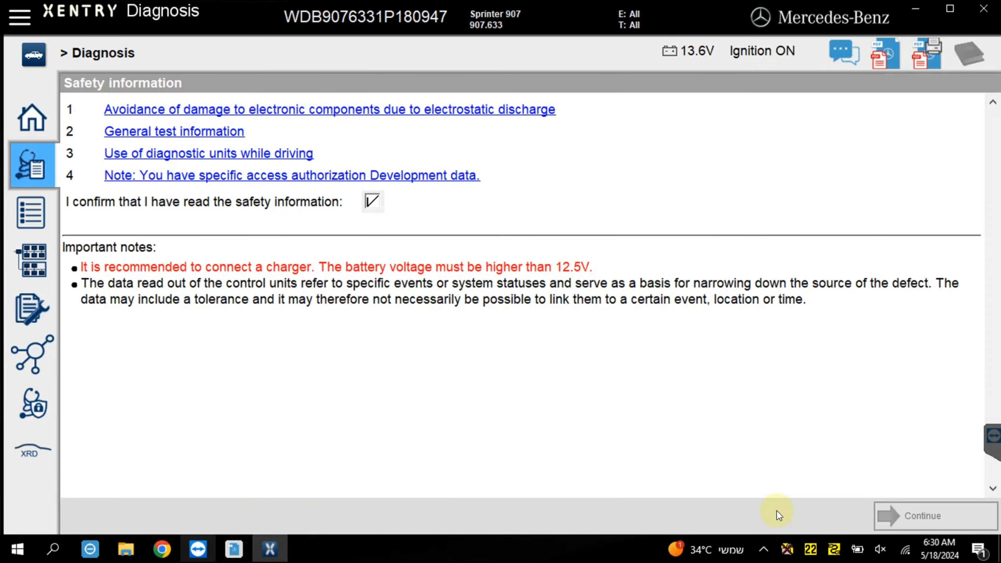
left_click(892, 519)
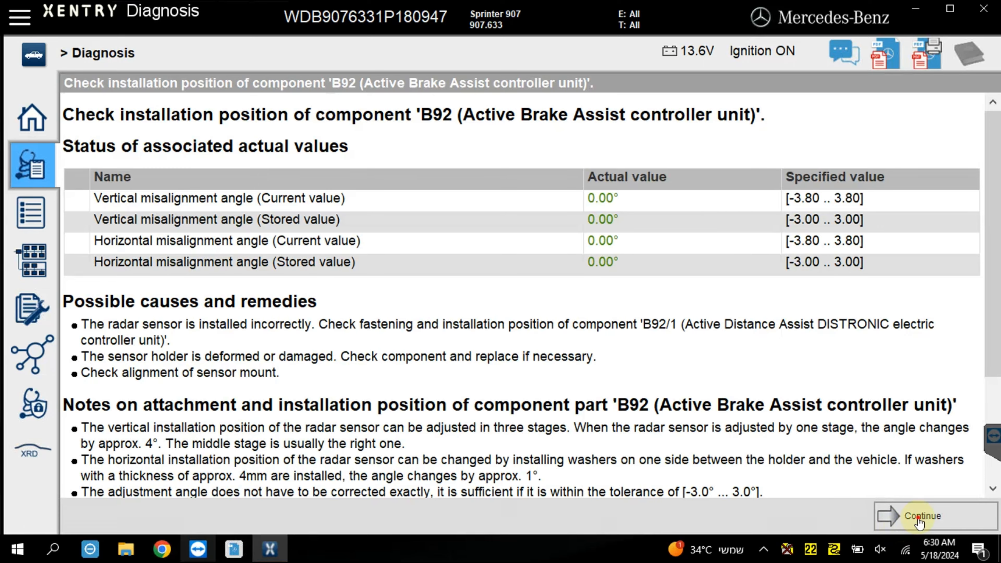
left_click(918, 518)
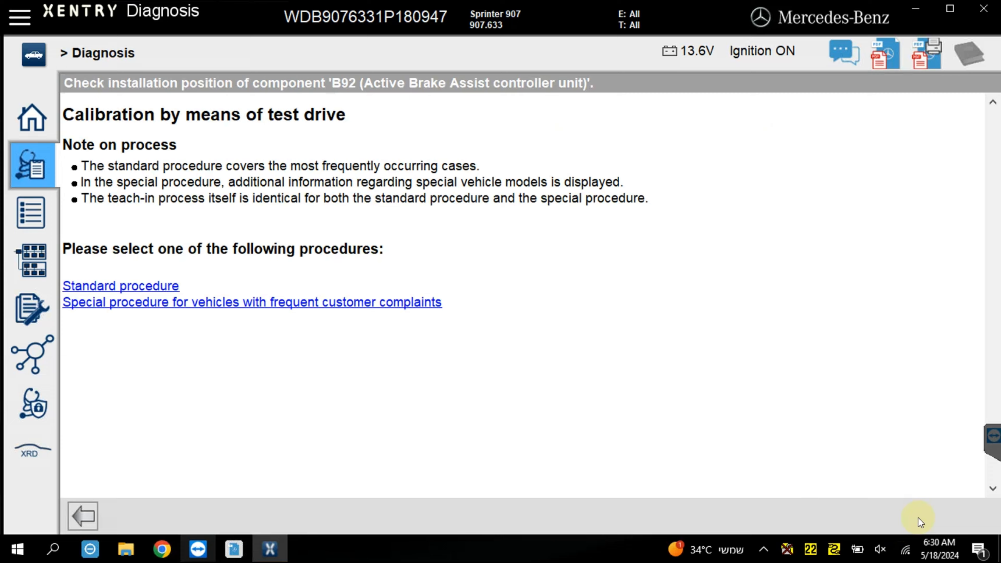
left_click(158, 291)
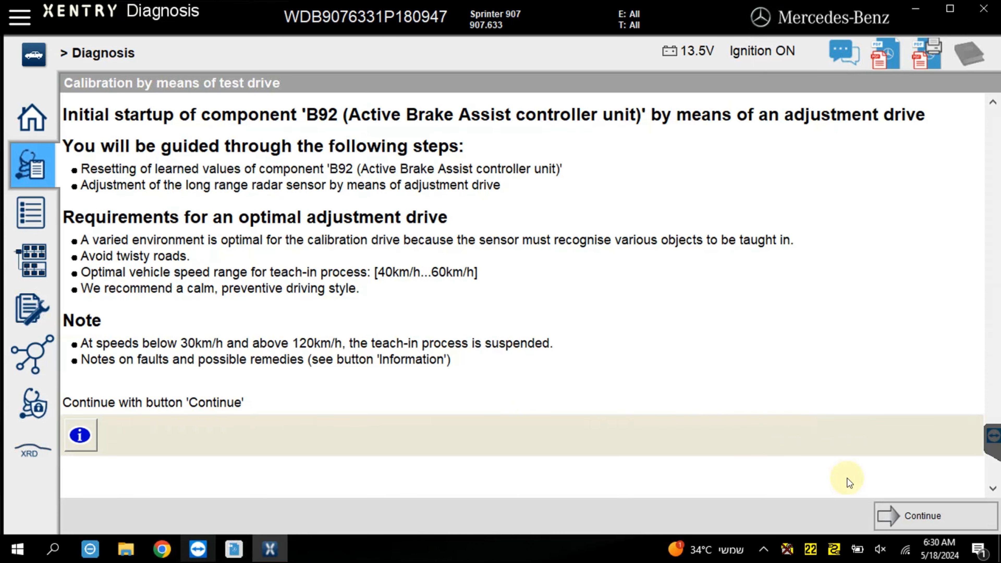
left_click(892, 514)
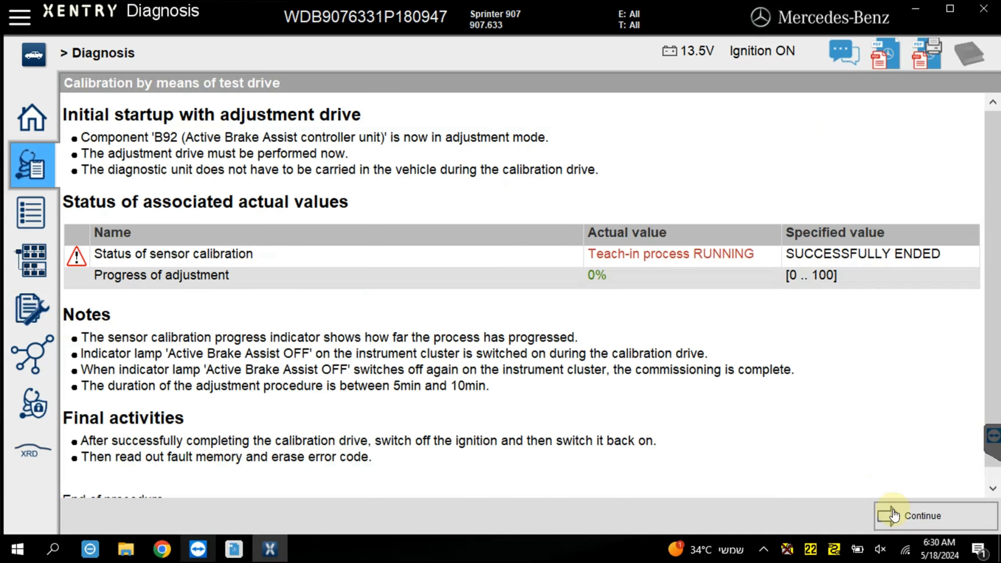
left_click(893, 514)
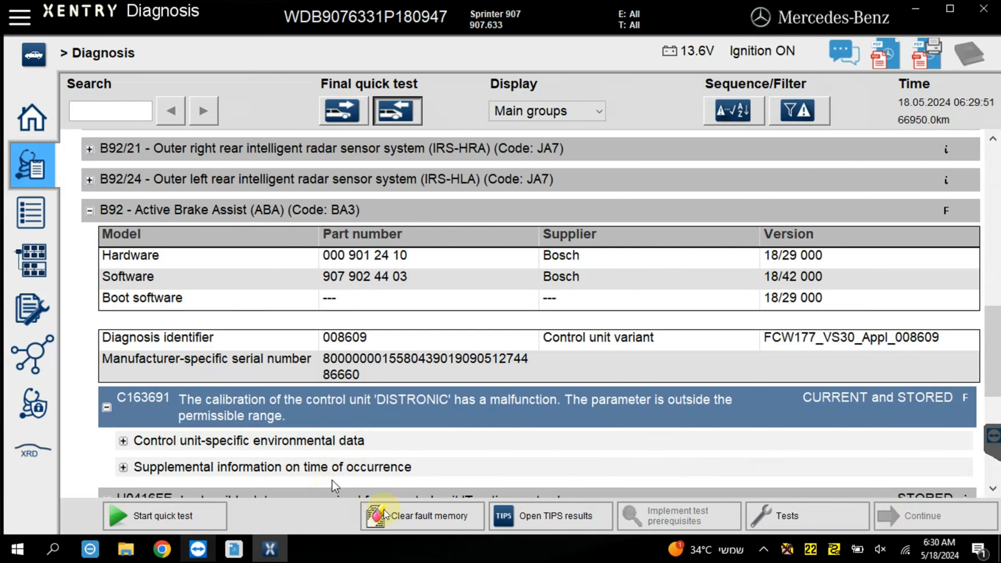
Clear the vehicle's fault memory and run the quick test again.
scroll(990, 232, "up", 3)
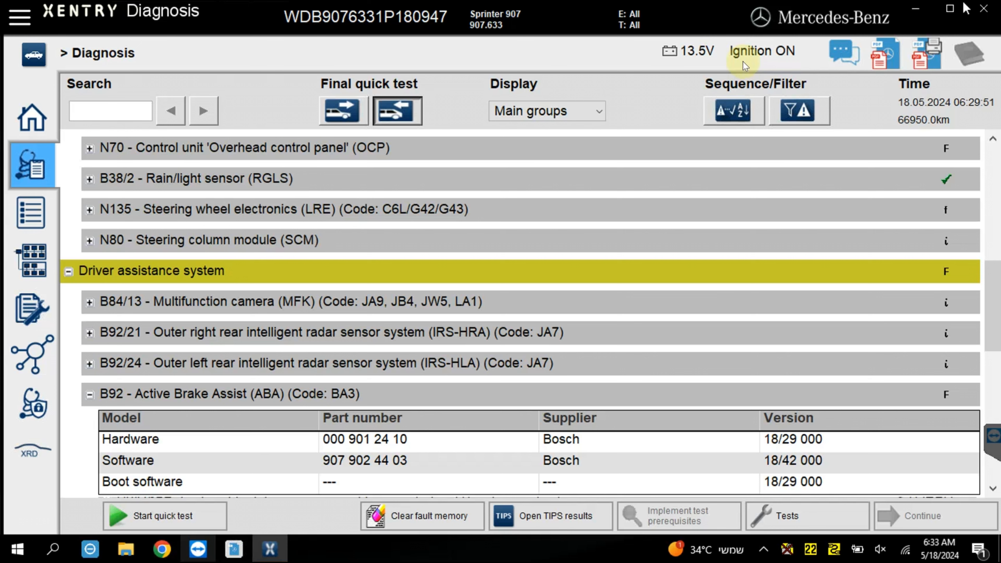
left_click(434, 510)
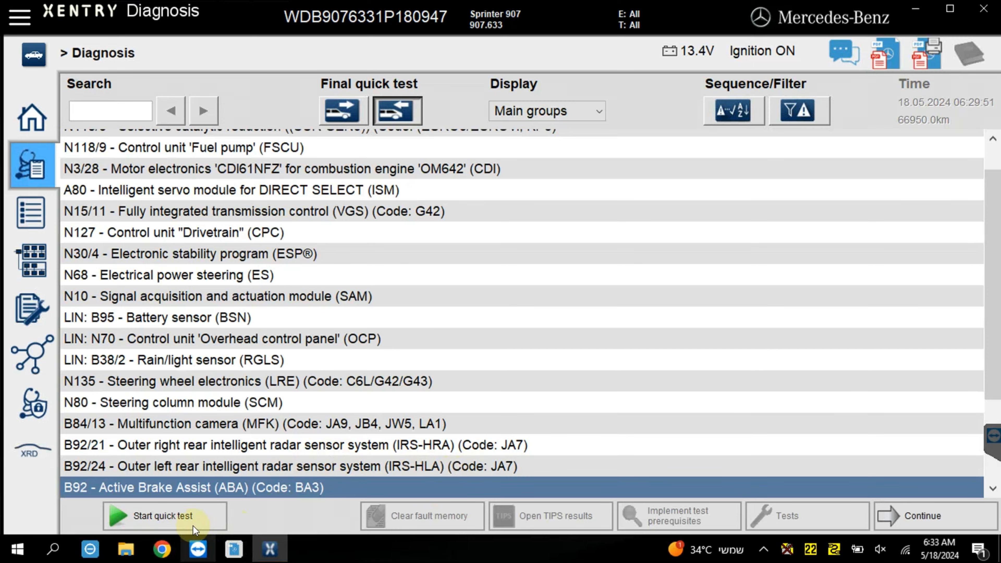
left_click(189, 526)
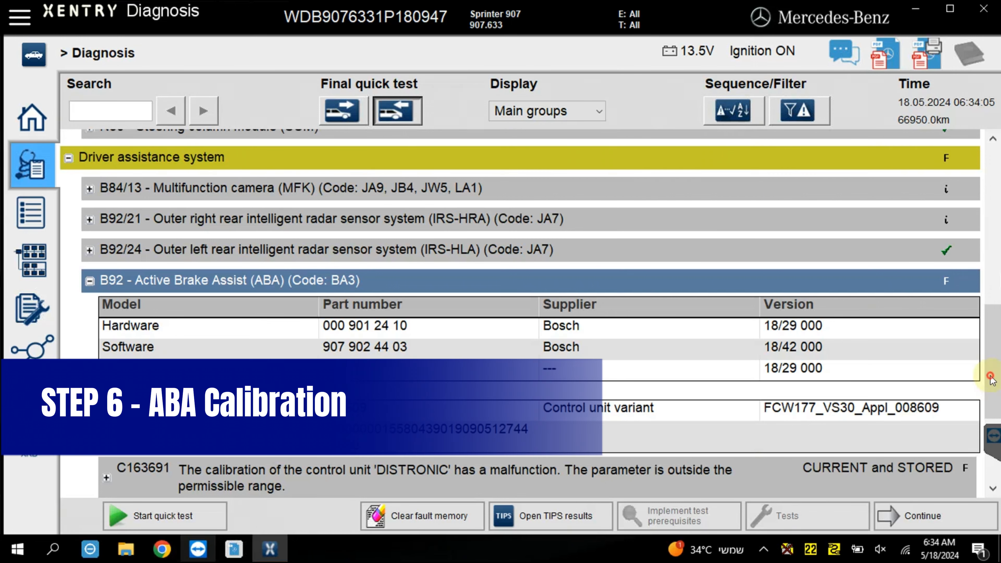
Select fault C163691 under B92 again and restart its test-drive calibration using the standard procedure.
scroll(983, 406, "down", 3)
left_click(878, 387)
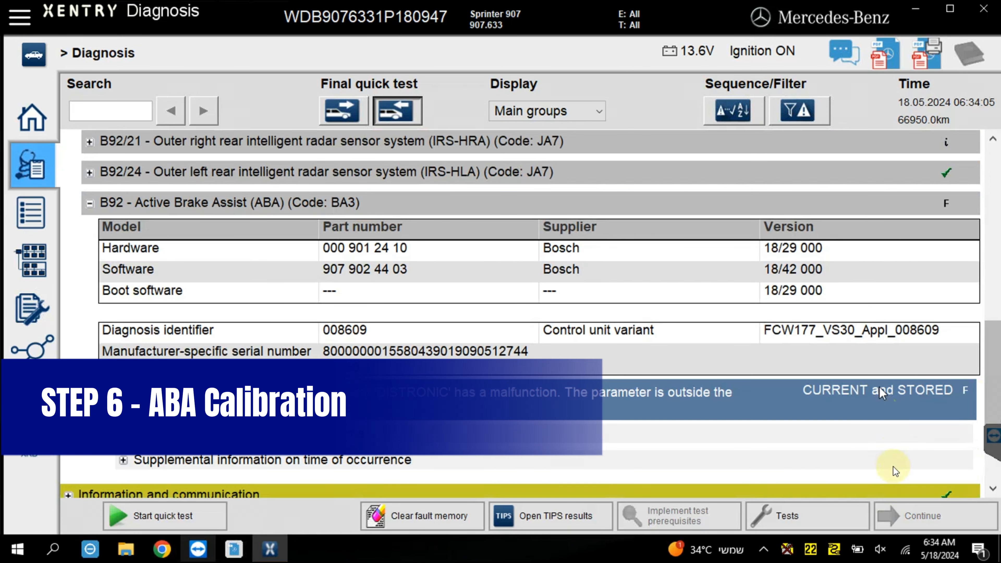
left_click(845, 524)
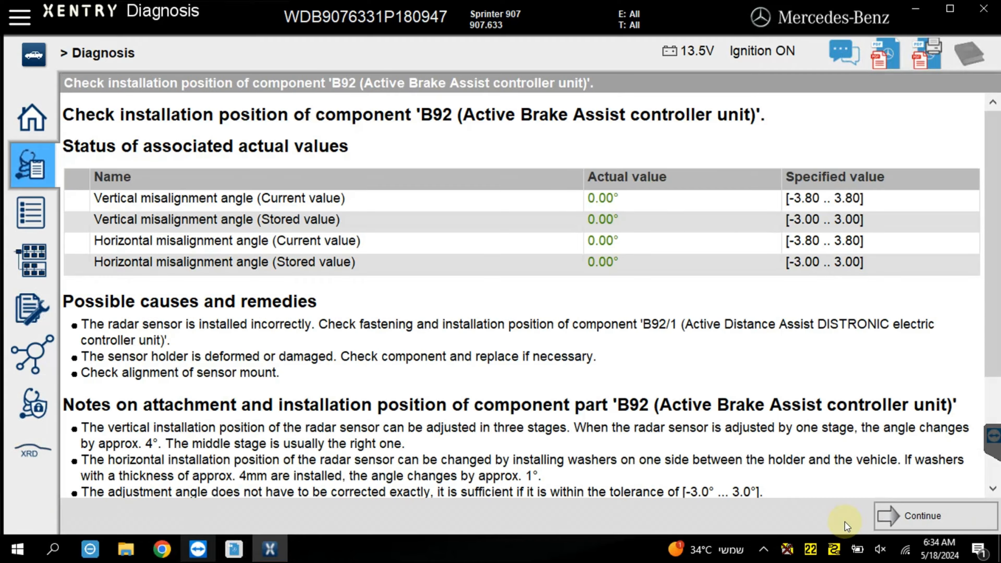
left_click(946, 509)
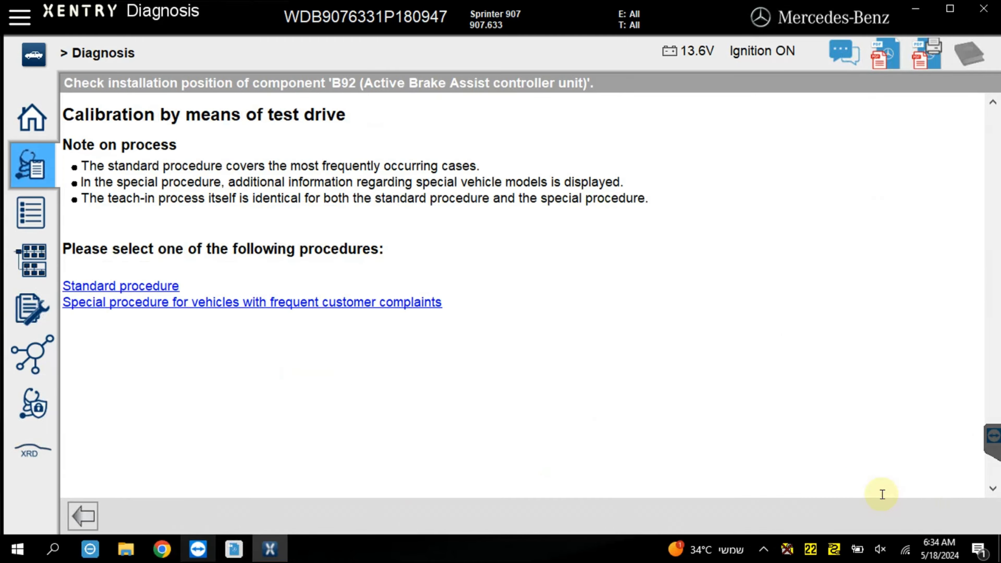
left_click(154, 287)
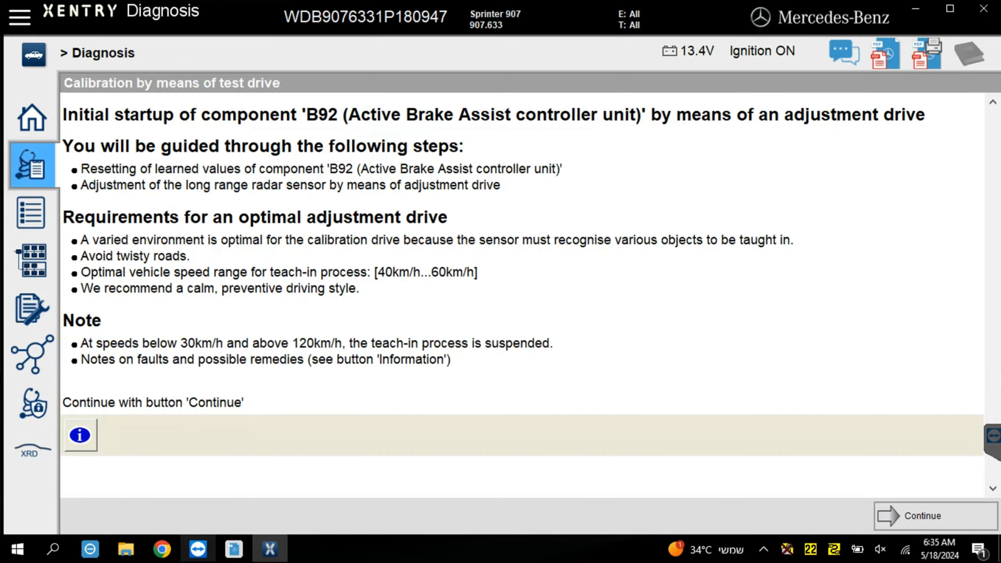
left_click(900, 514)
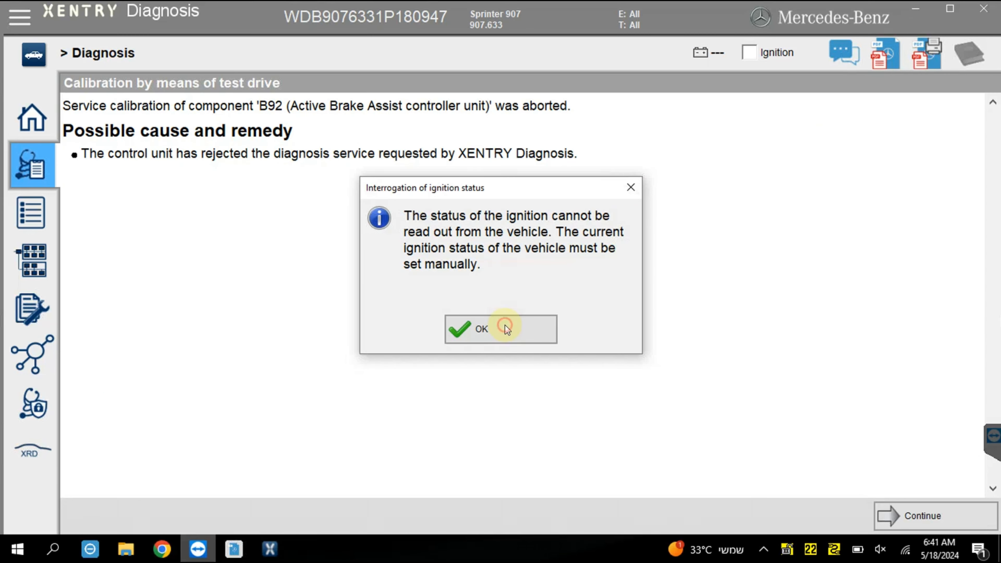
left_click(505, 327)
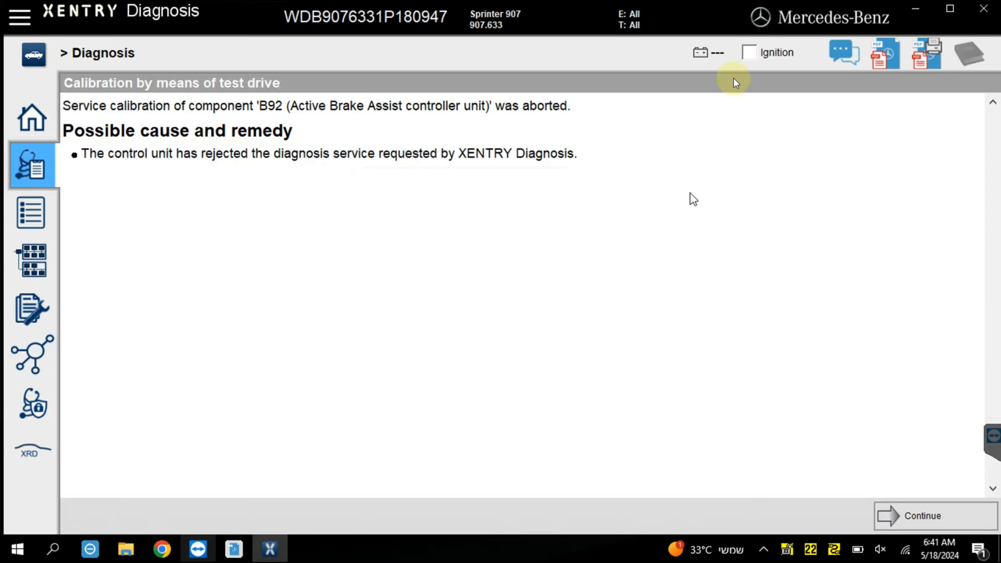
Mark the ignition as on and leave the aborted B92 calibration to return to the quick test results.
left_click(748, 53)
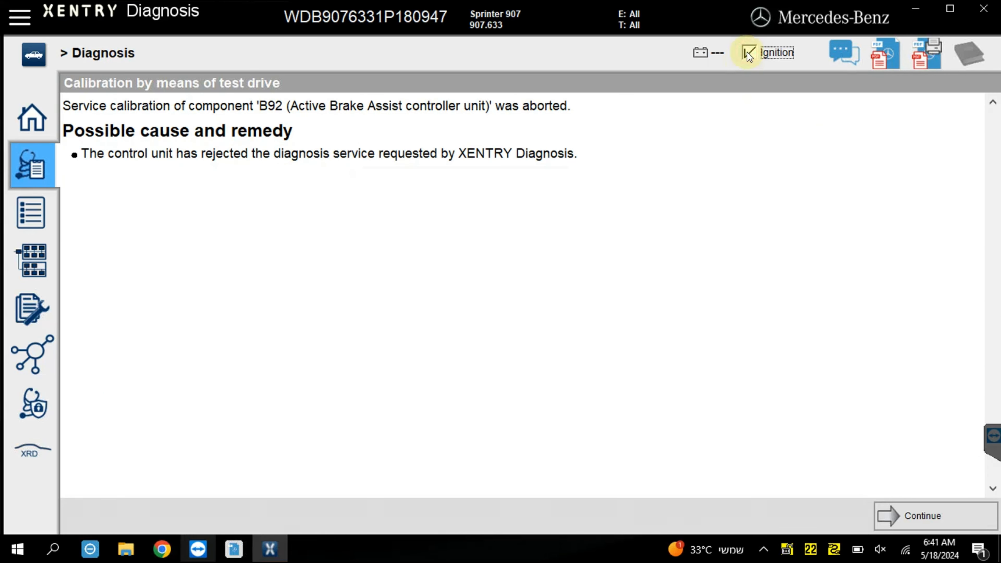
left_click(906, 514)
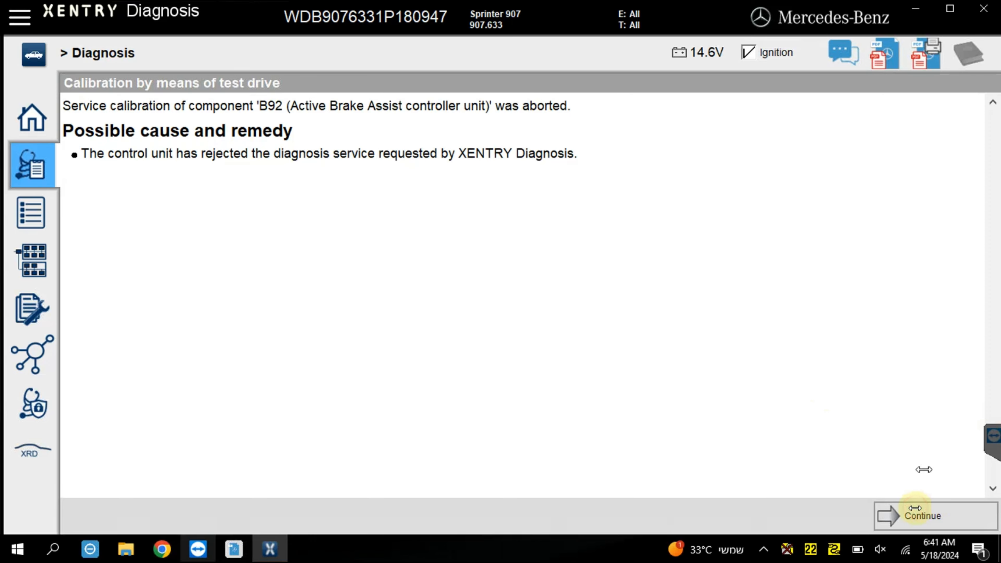
left_click(914, 510)
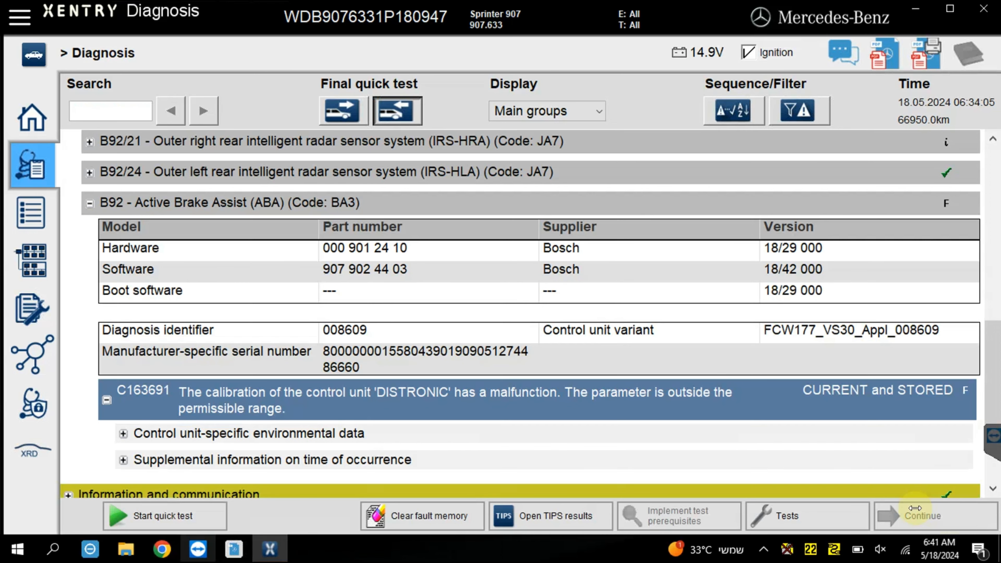
Try the standard test-drive calibration for B92 fault C163691 again, aborting the process on communication errors and returning to the quick test results.
left_click(843, 525)
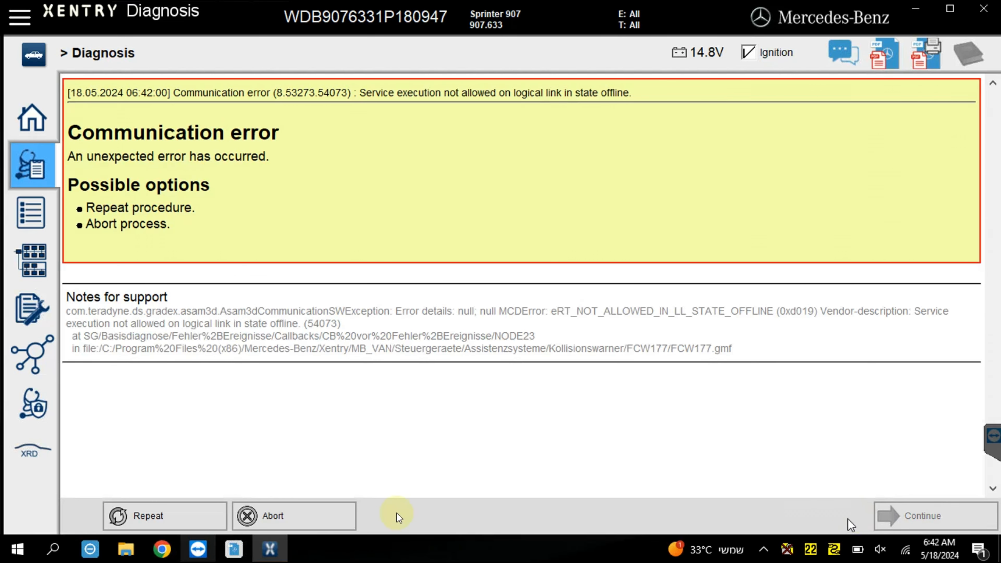
left_click(288, 517)
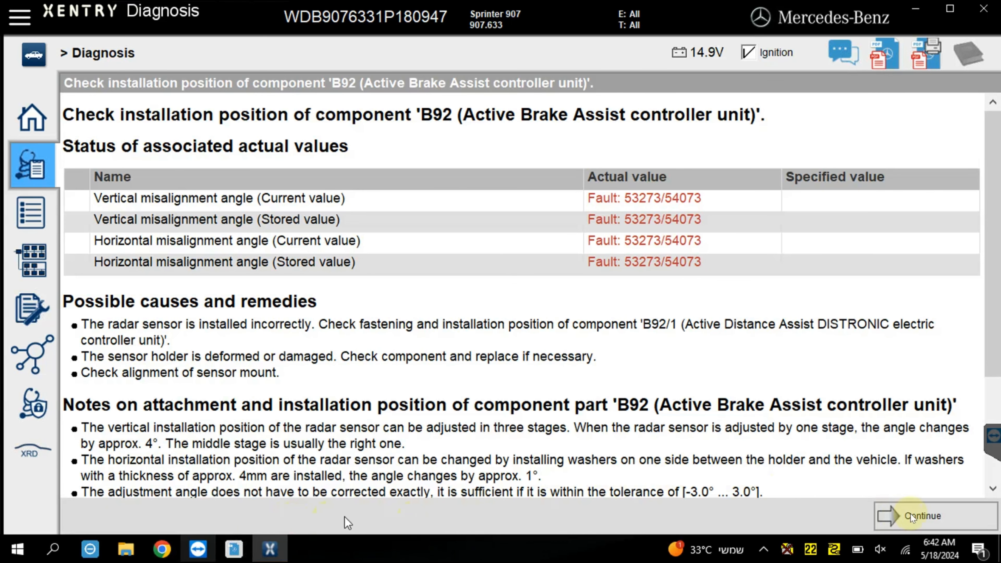
left_click(913, 514)
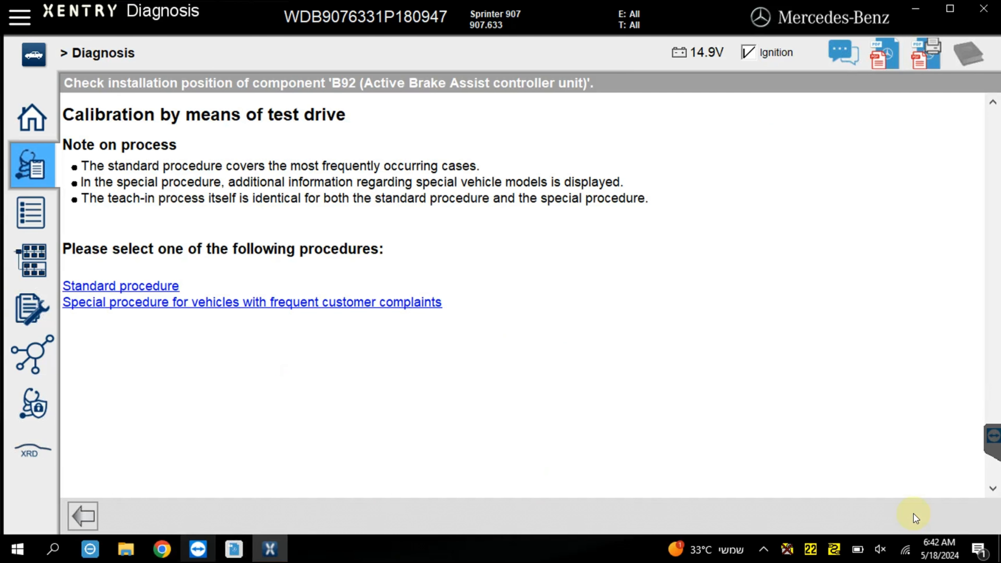
left_click(133, 286)
left_click(304, 512)
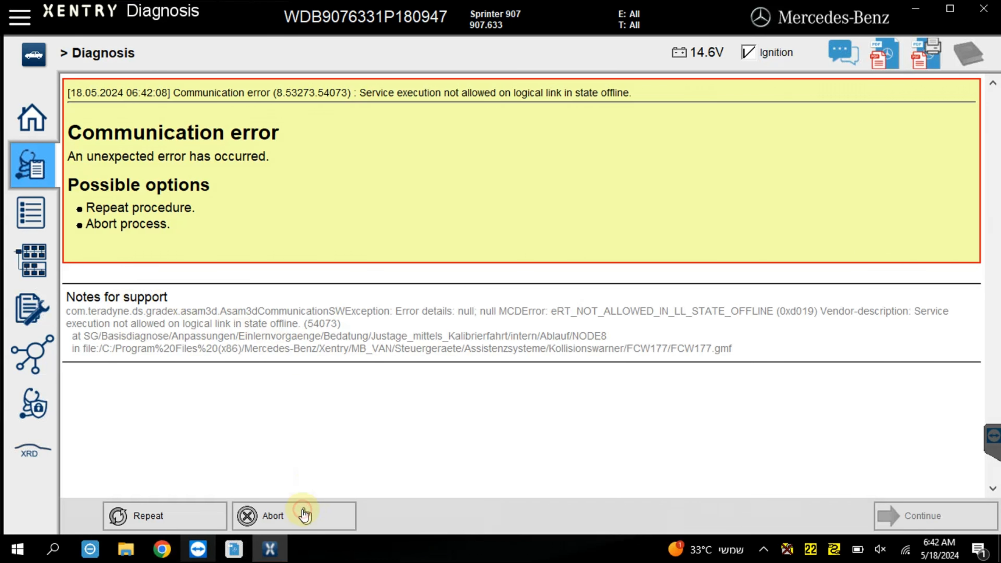
left_click(899, 517)
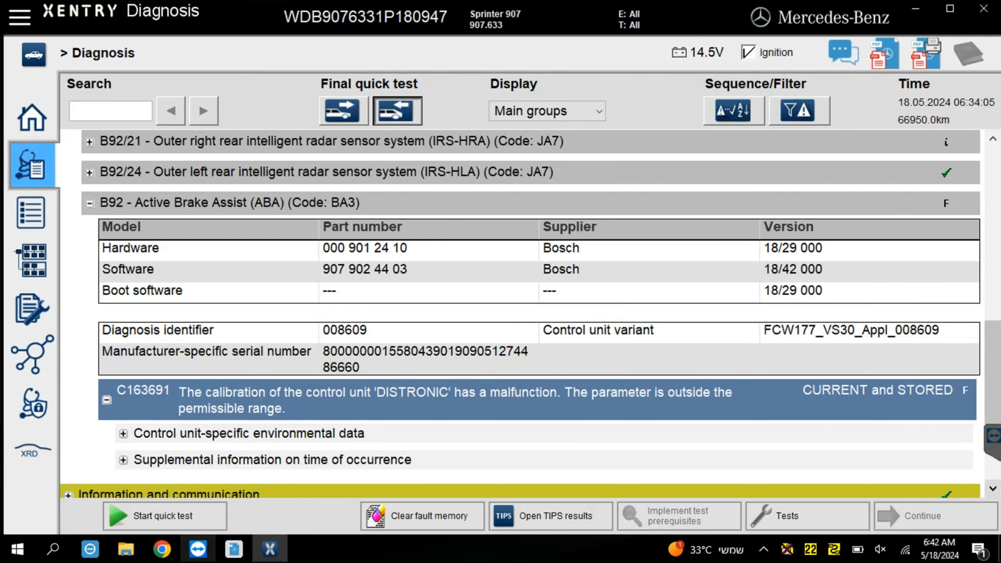
Try to open control unit B92 - Active Brake Assist past its accident-risk notice, abort the communication attempts and return to the diagnosis overview.
left_click(409, 201)
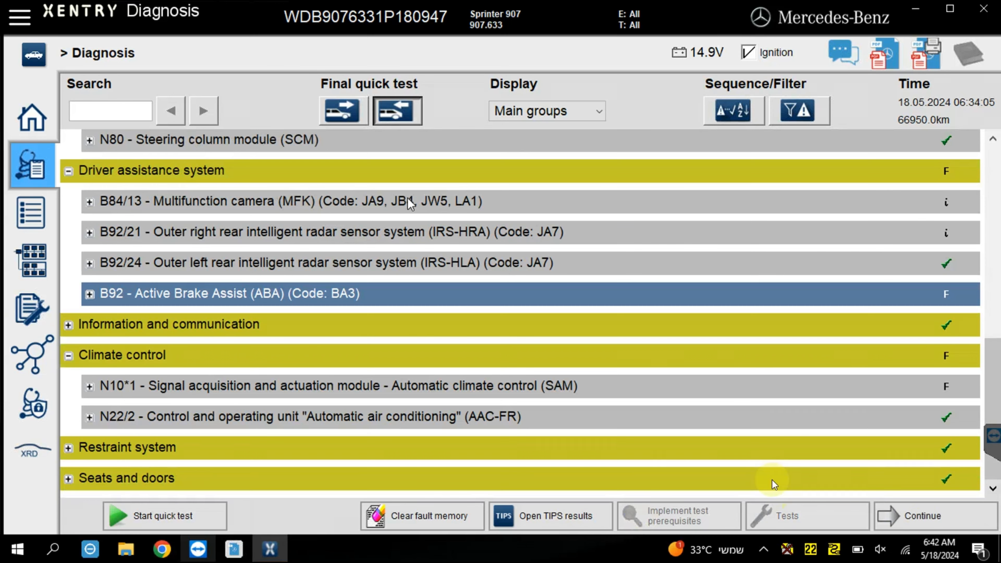
left_click(923, 517)
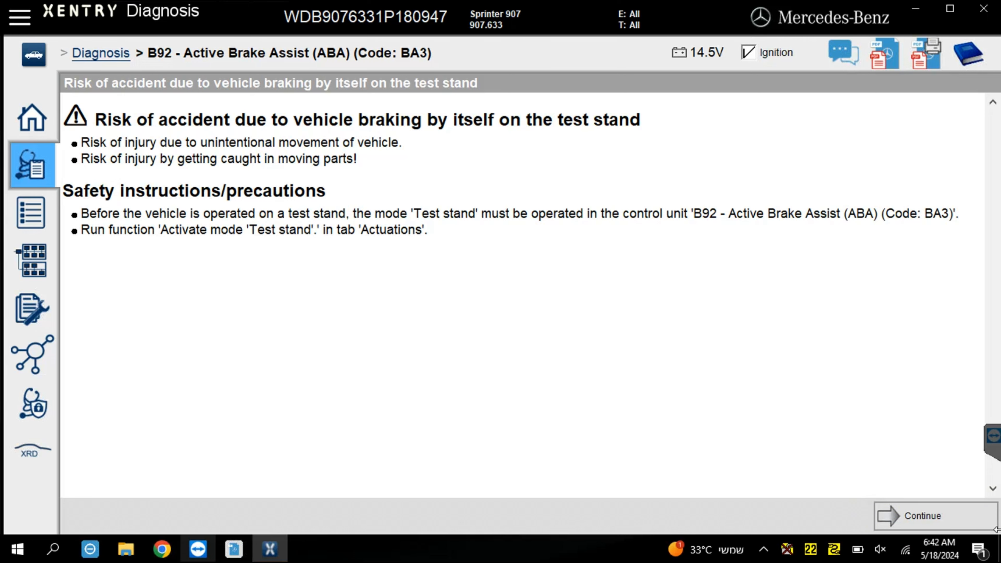
left_click(906, 515)
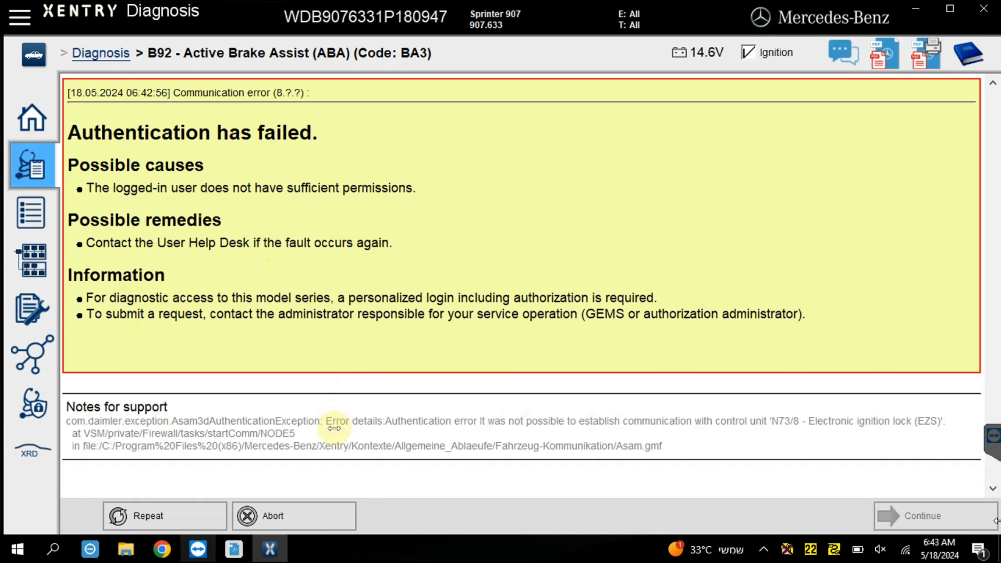
left_click(319, 517)
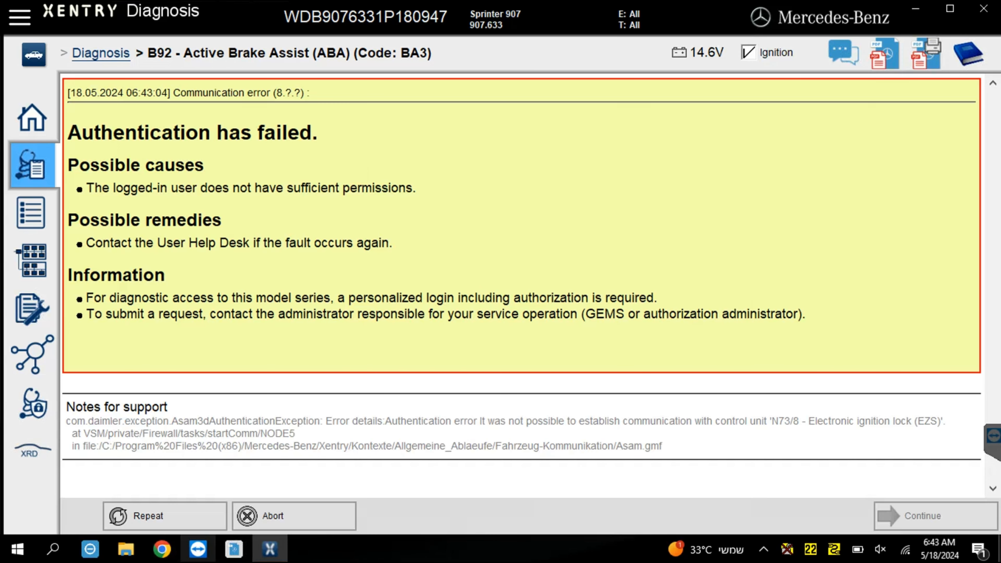
left_click(292, 512)
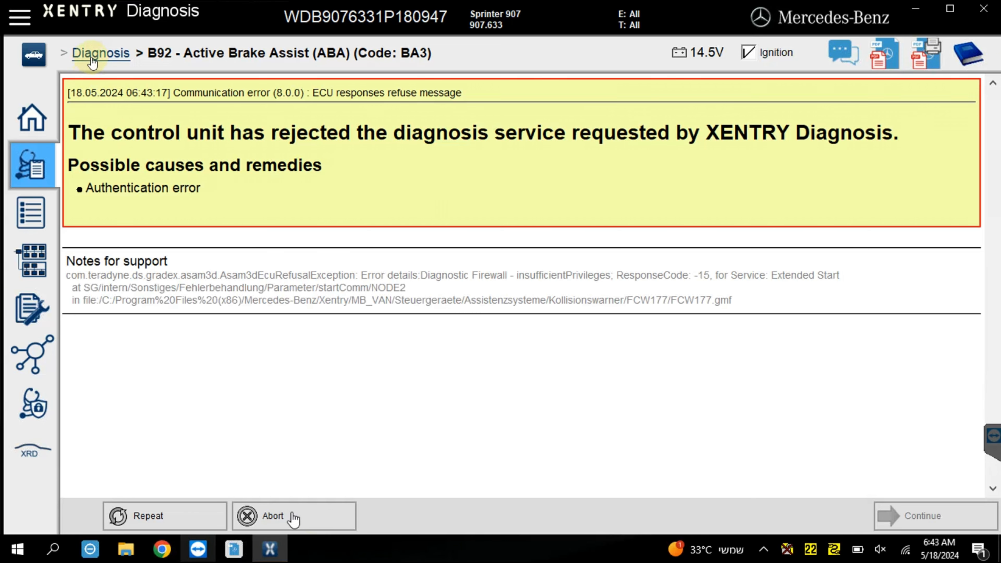
left_click(91, 59)
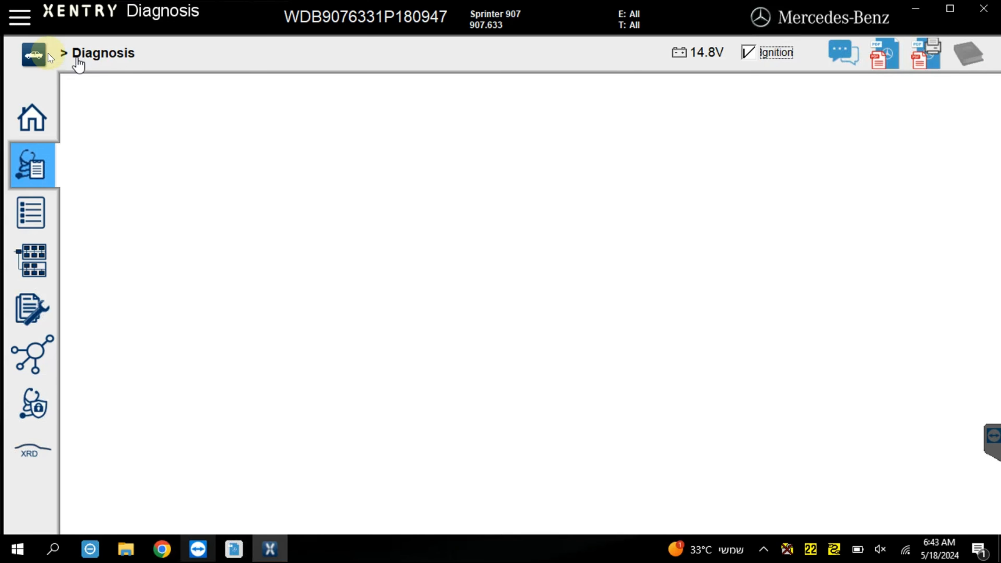
Exit the vehicle session and restart XENTRY Diagnosis with the quick test starting automatically on completion of vehicle identification.
left_click(28, 57)
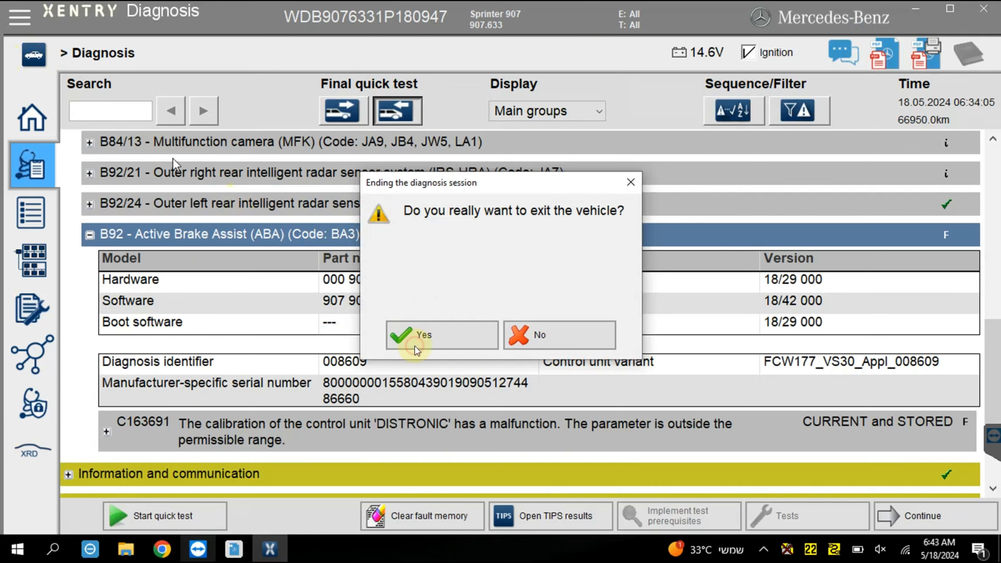
left_click(414, 346)
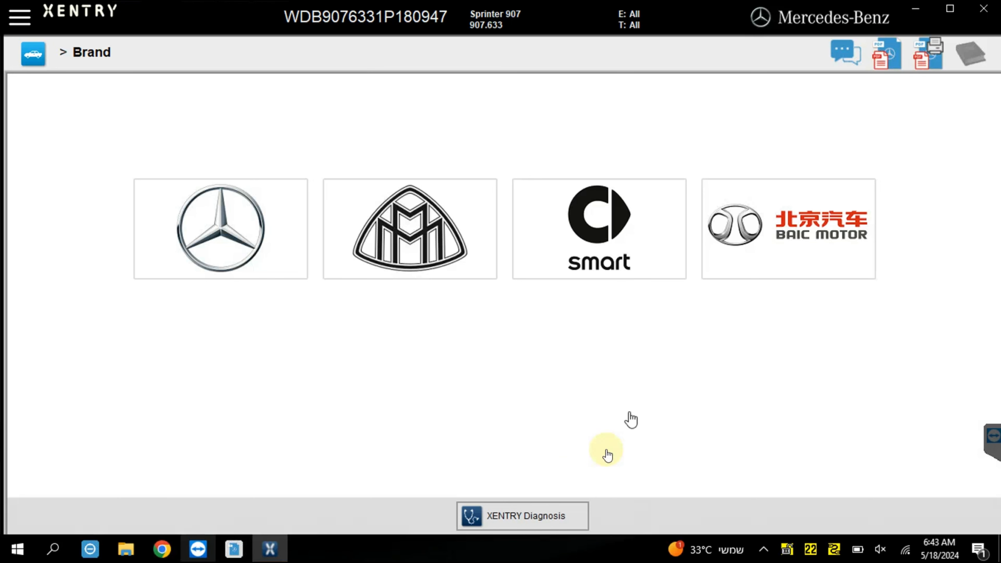
left_click(514, 513)
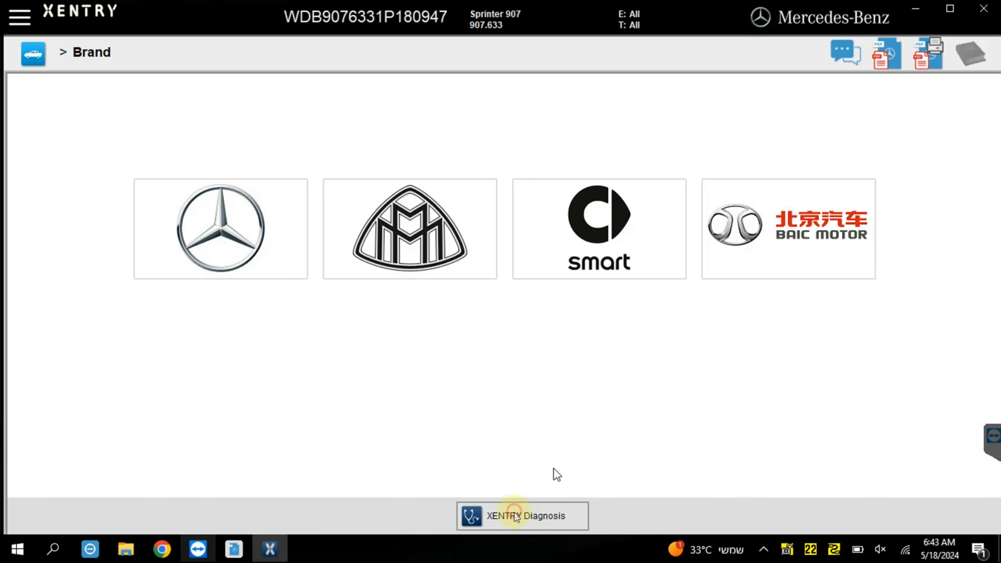
left_click(915, 9)
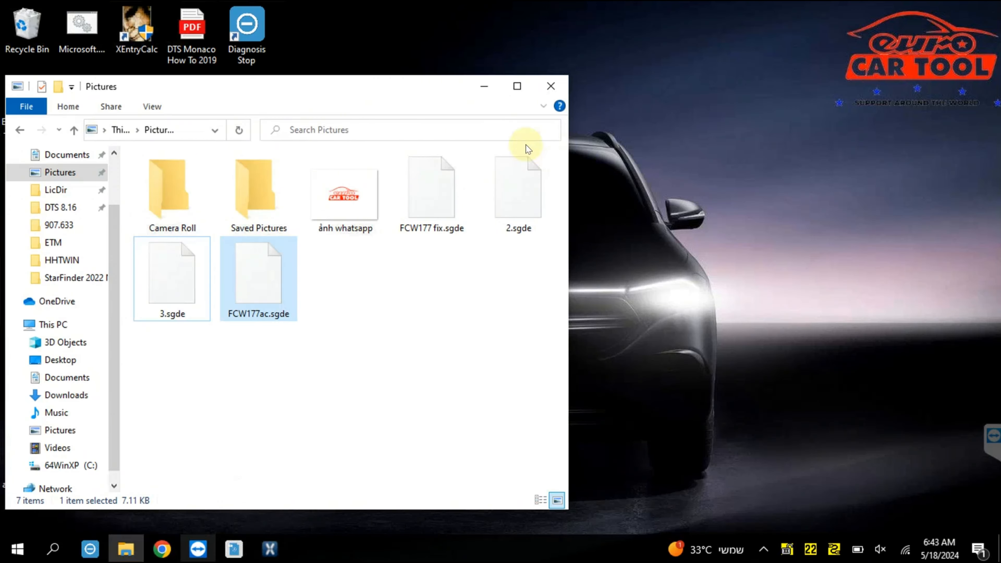
left_click(270, 549)
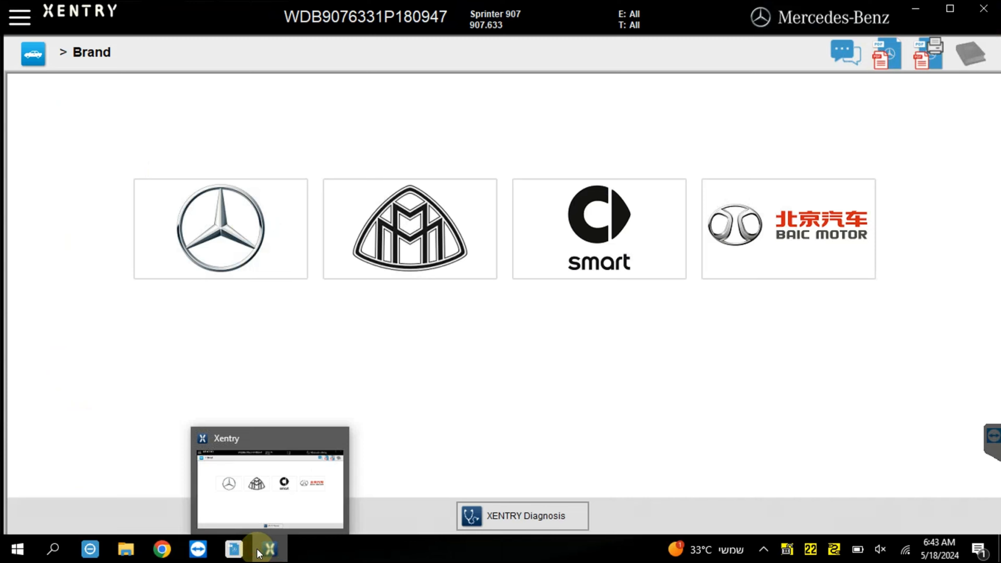
left_click(543, 517)
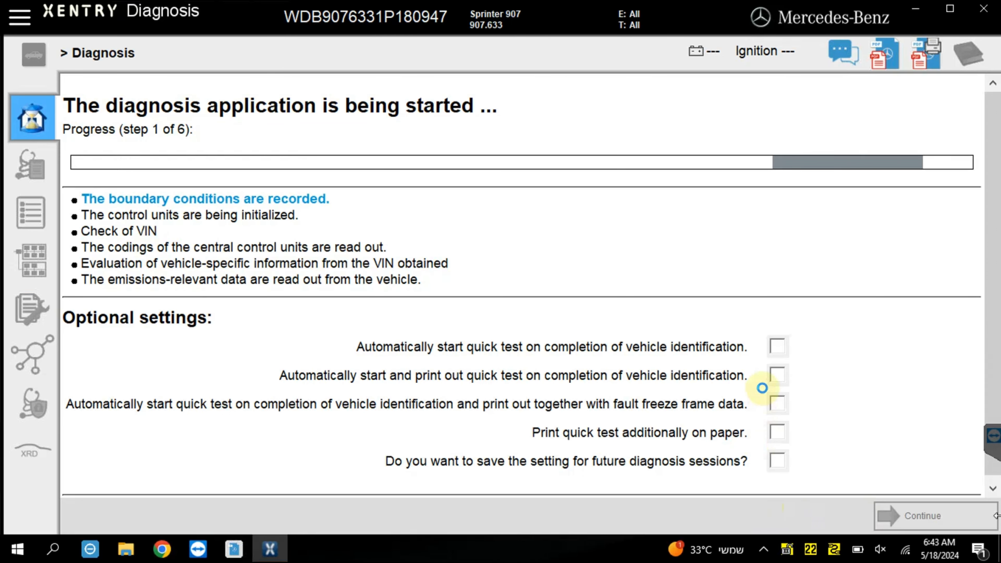
left_click(777, 346)
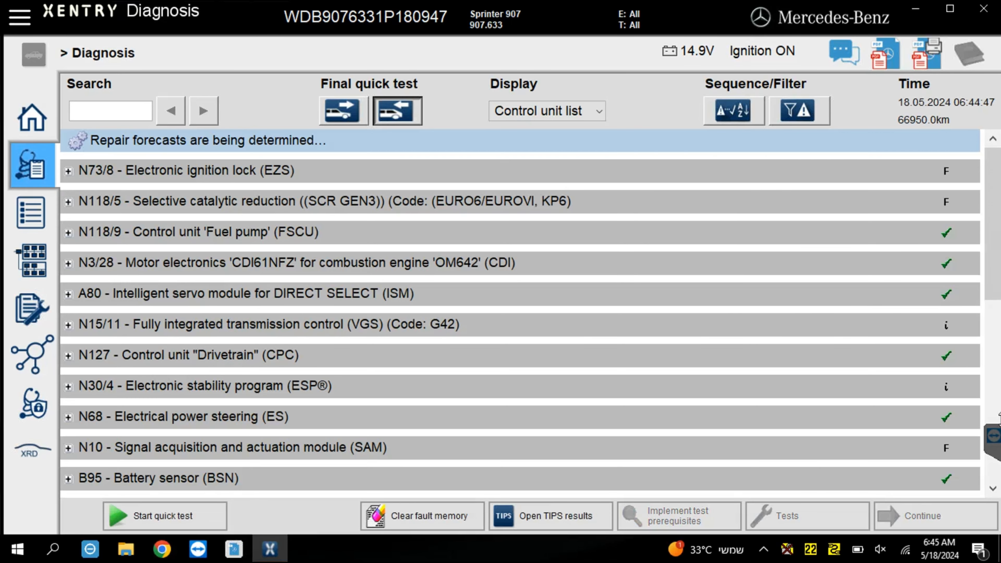
Filter the quick test results to control units with faults and select fault C163691 under B92 - Active Brake Assist.
left_click(798, 111)
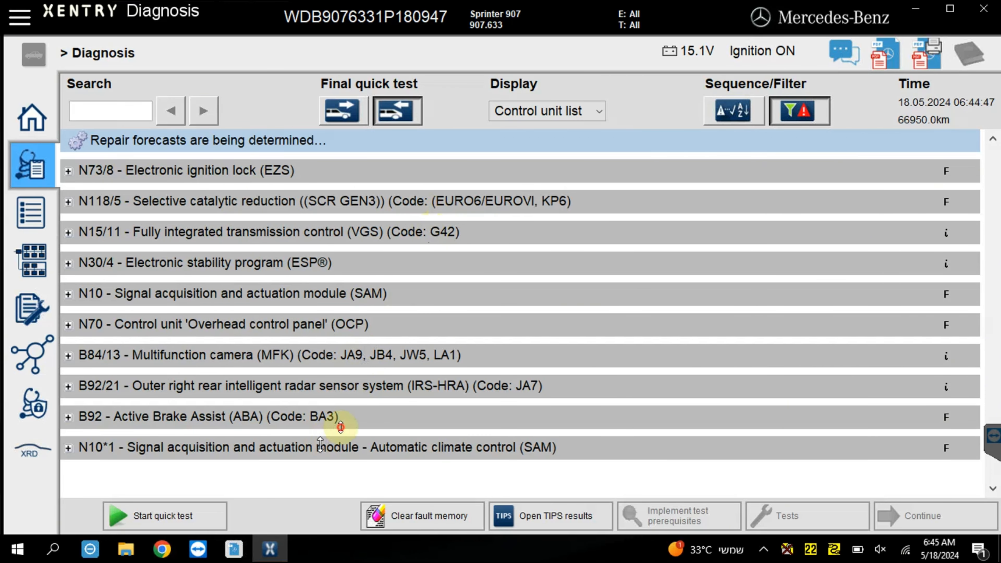
left_click(335, 419)
scroll(574, 381, "down", 4)
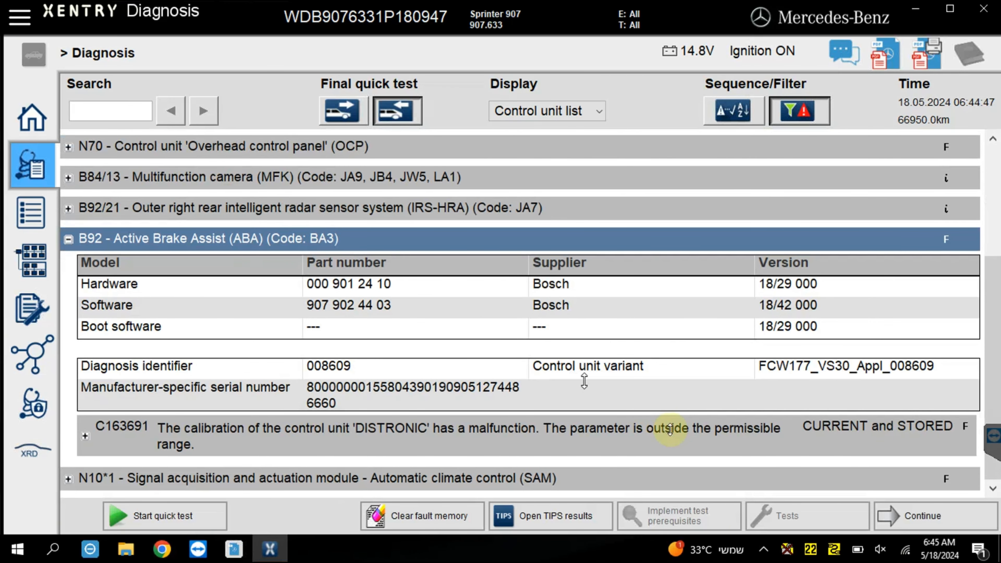
left_click(726, 453)
Open the fault's tests, continue past the safety information and run the B92 calibration drive with the standard procedure, leaving it at the end.
left_click(906, 512)
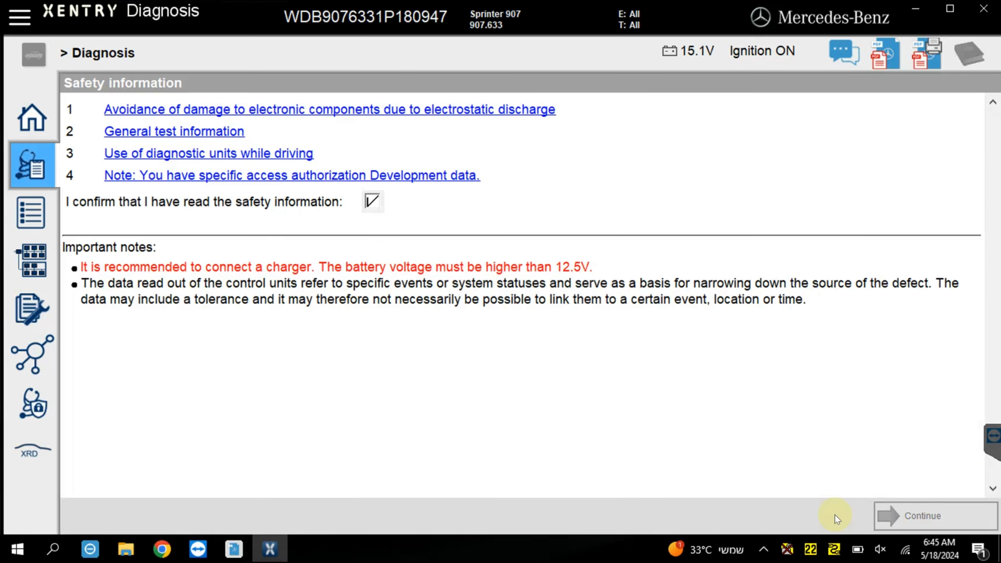
left_click(885, 515)
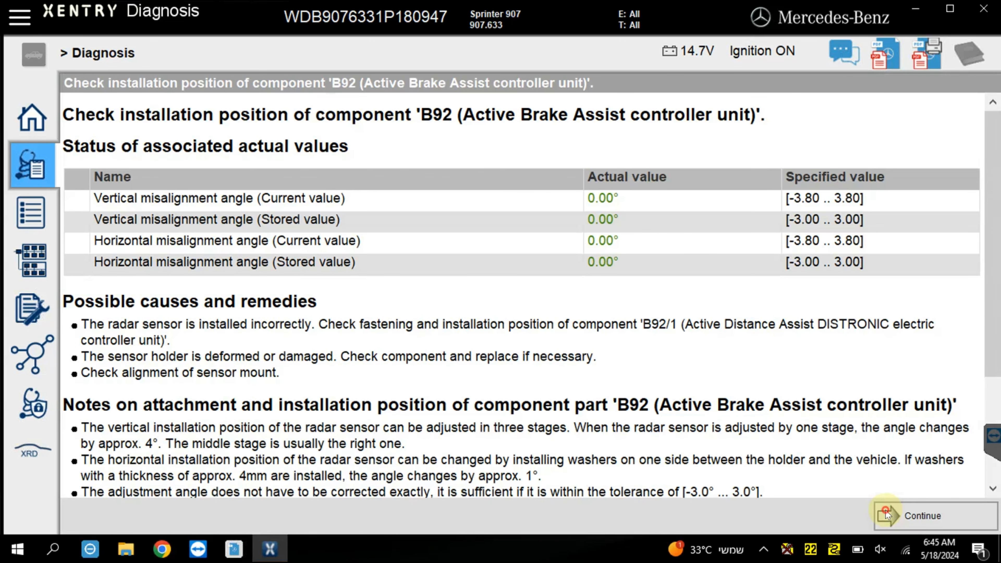
left_click(885, 514)
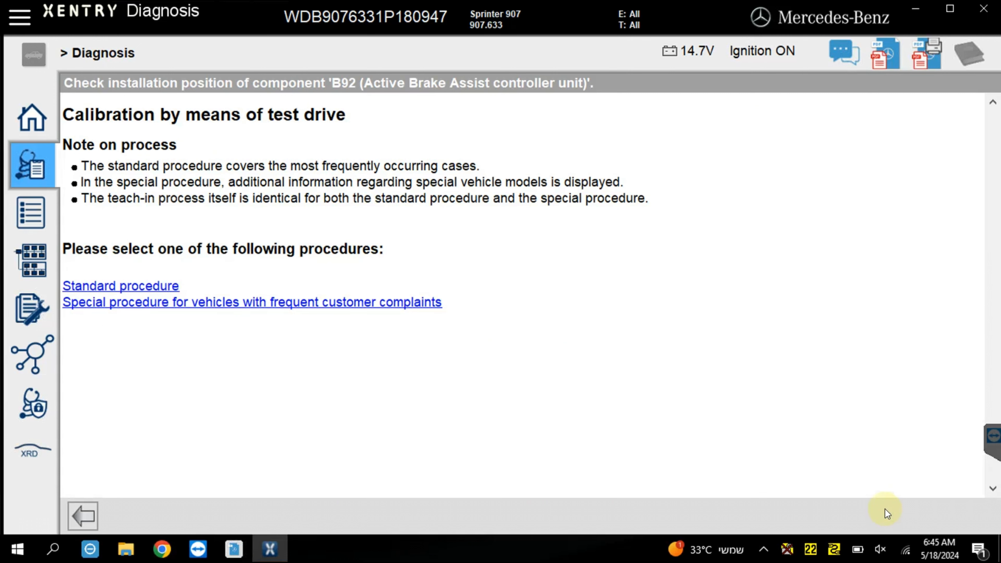
left_click(162, 288)
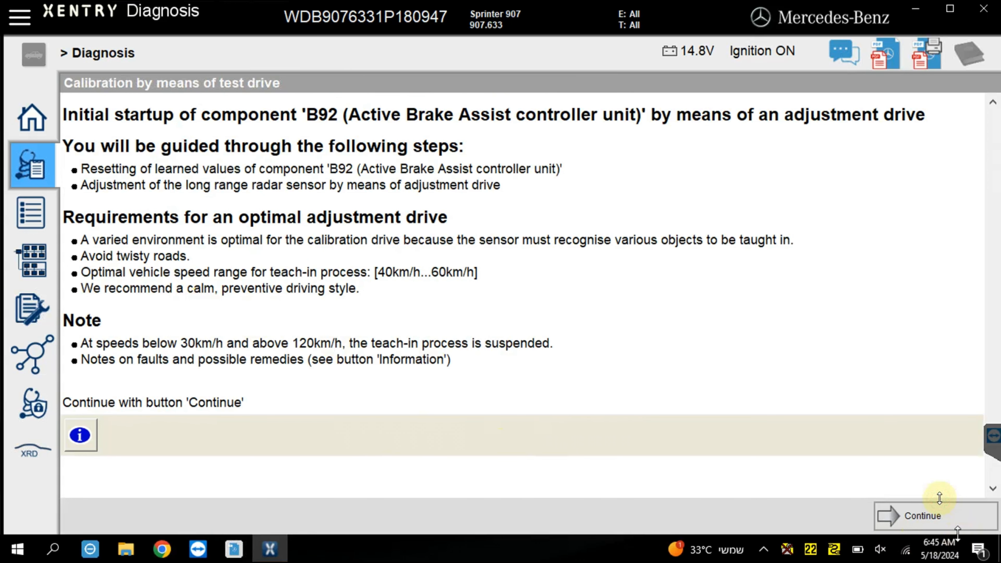
left_click(927, 512)
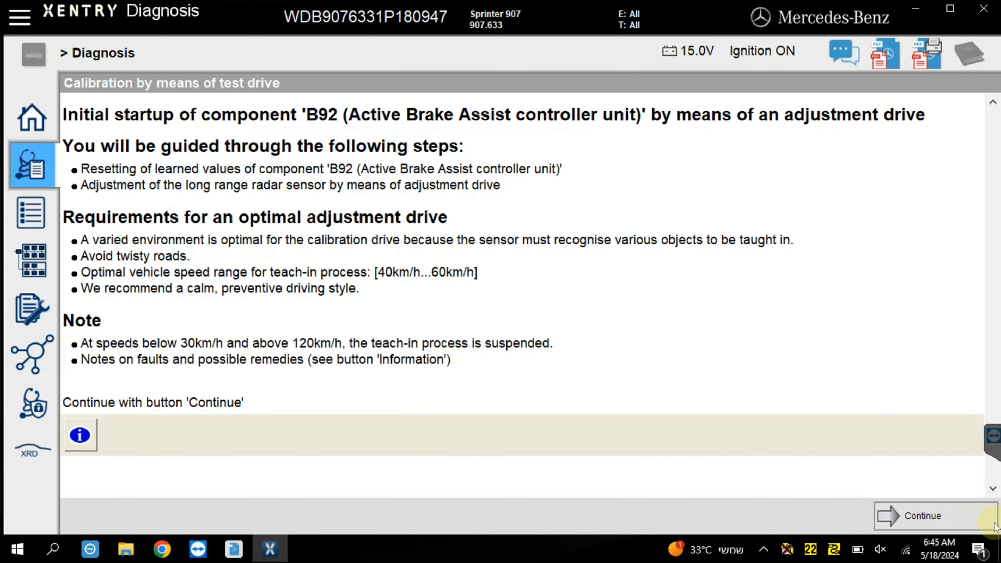
left_click(905, 508)
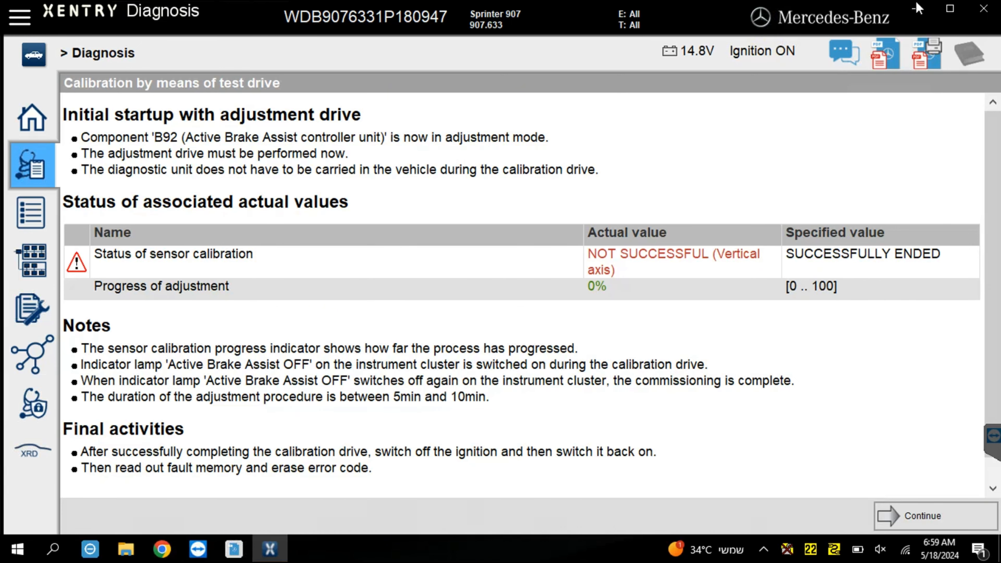
left_click(909, 523)
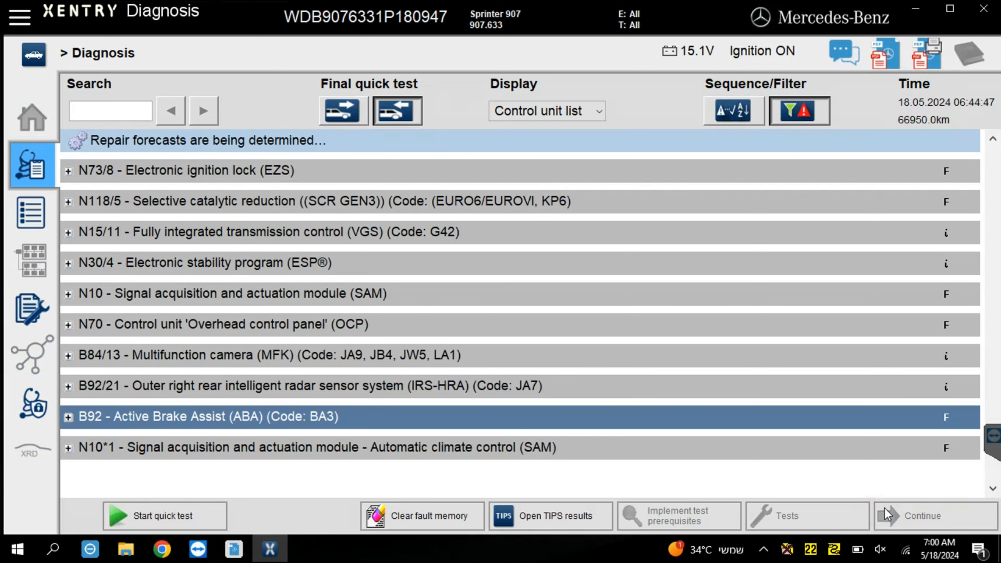
Open control unit B92 - Active Brake Assist, accept the accident-risk notice and abort the diagnosis service request to reach the guided communication check.
left_click(887, 515)
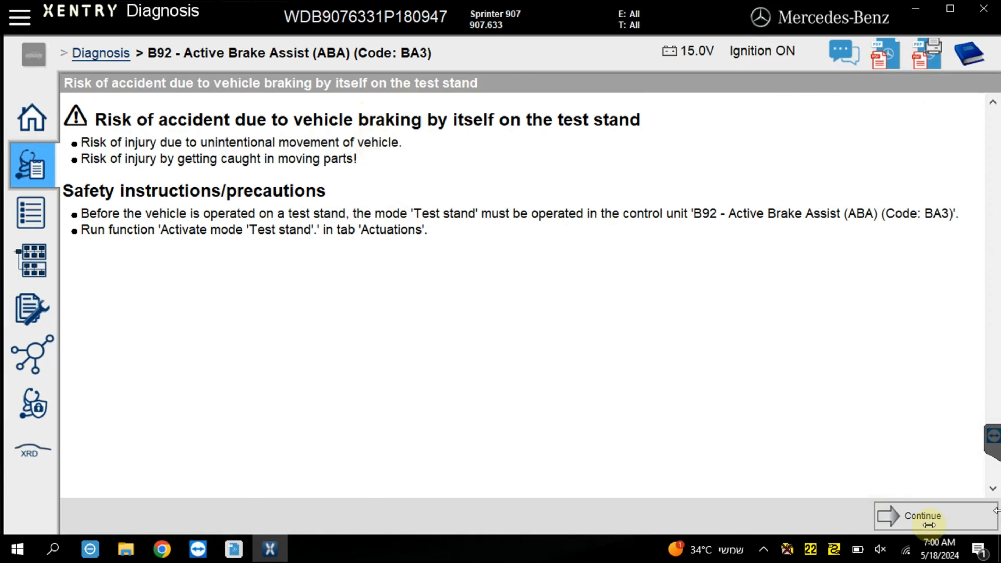
left_click(939, 517)
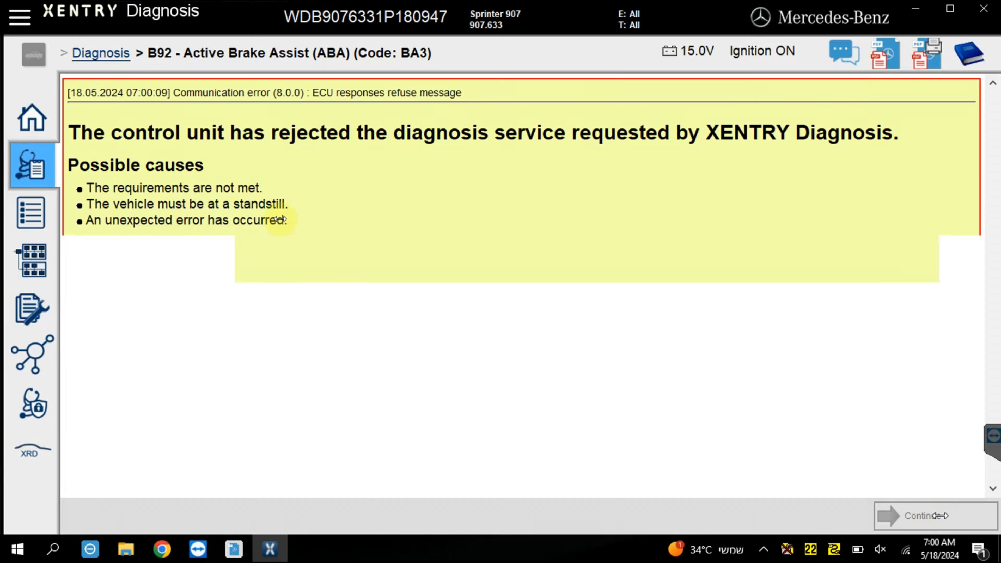
left_click(322, 516)
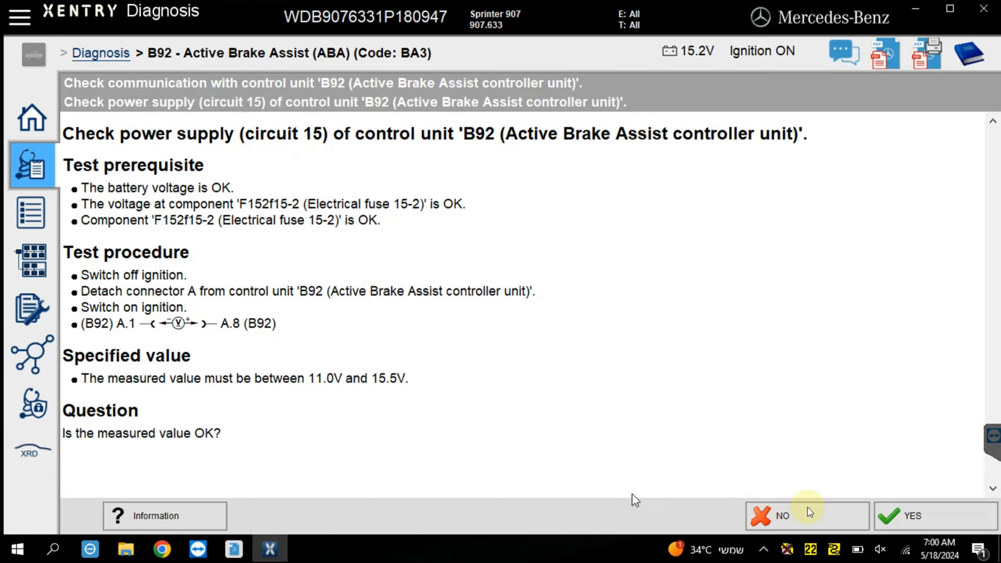
Complete the B92 power supply check, answering no for the voltage and yes for the supply and ground lines, and start a new quick test.
left_click(807, 508)
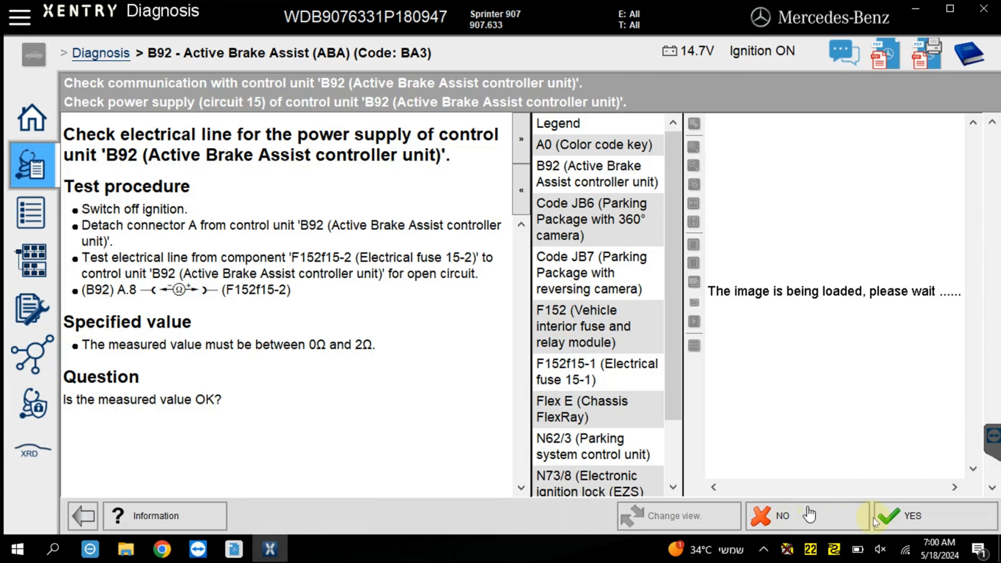
left_click(892, 517)
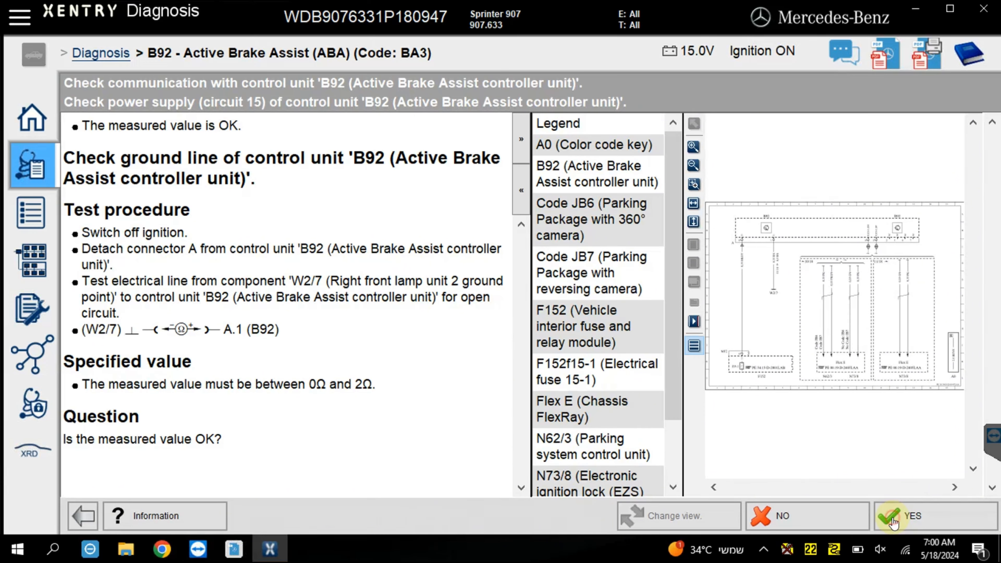
left_click(892, 517)
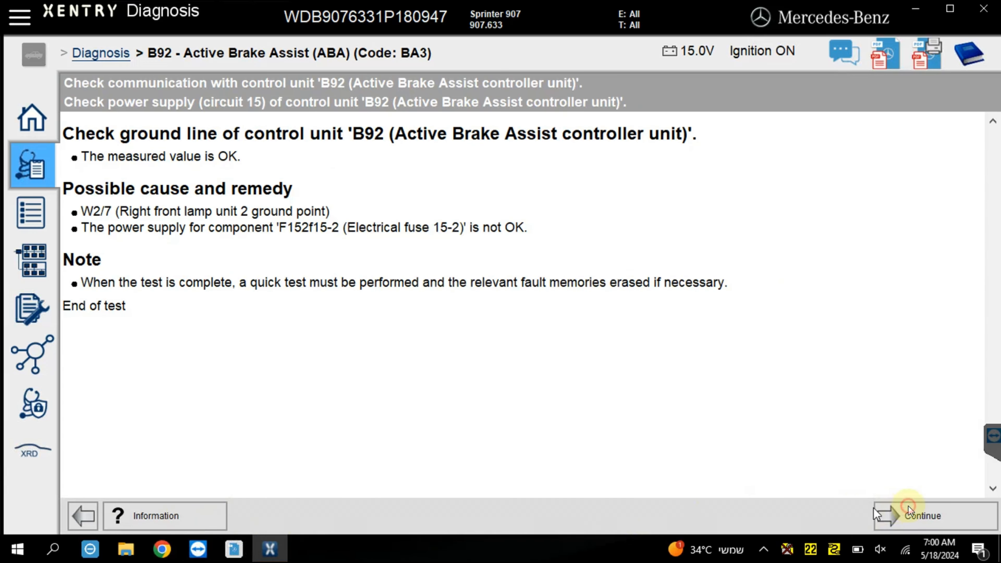
left_click(908, 506)
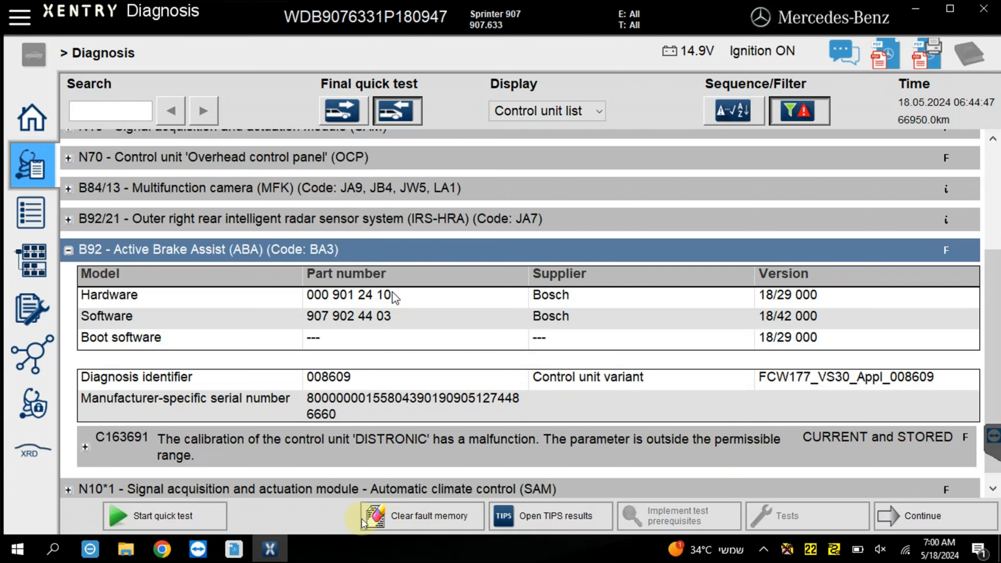
left_click(156, 516)
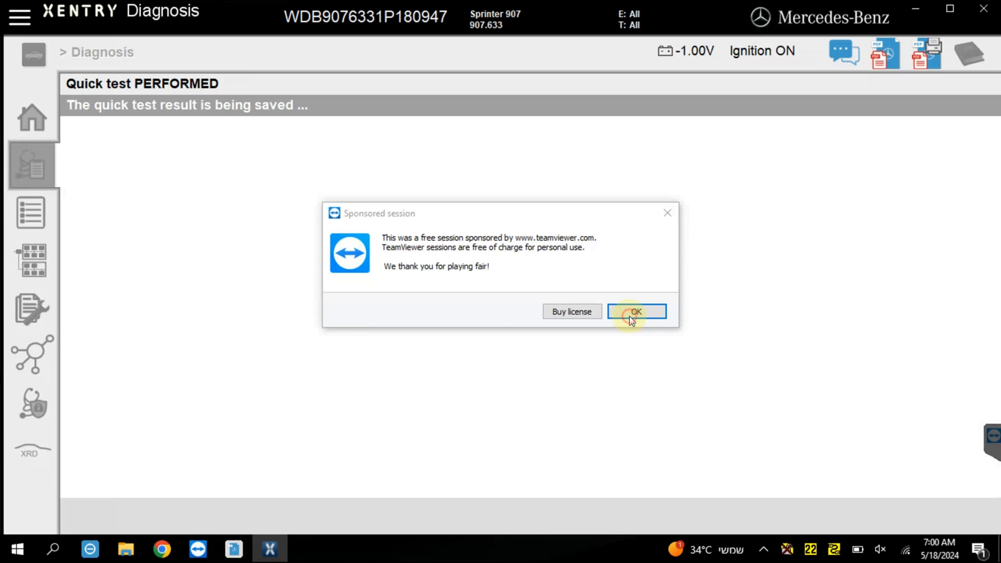
Dismiss the sponsored-session and ignition status notices, set the ignition status to on manually and start another quick test.
left_click(630, 314)
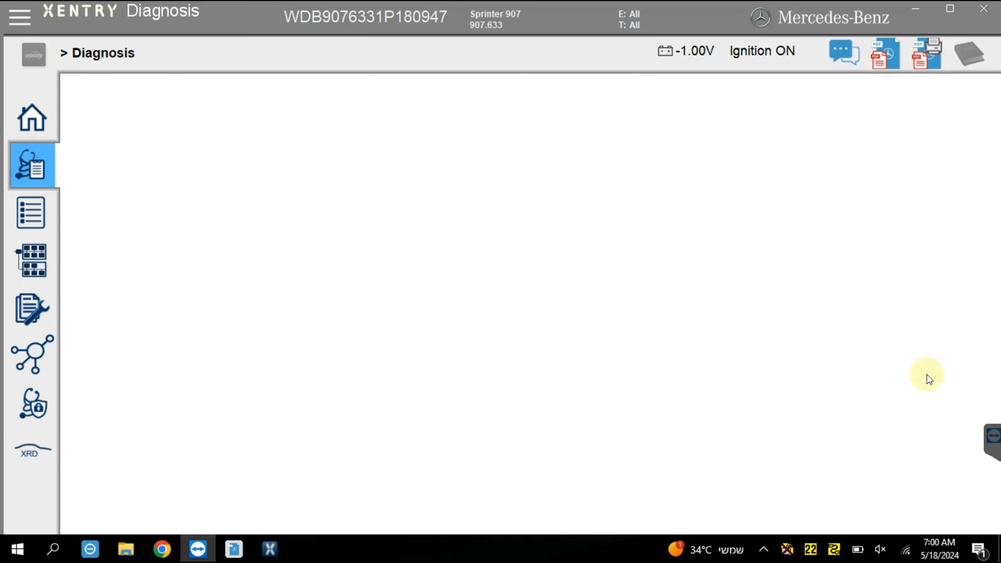
left_click(926, 525)
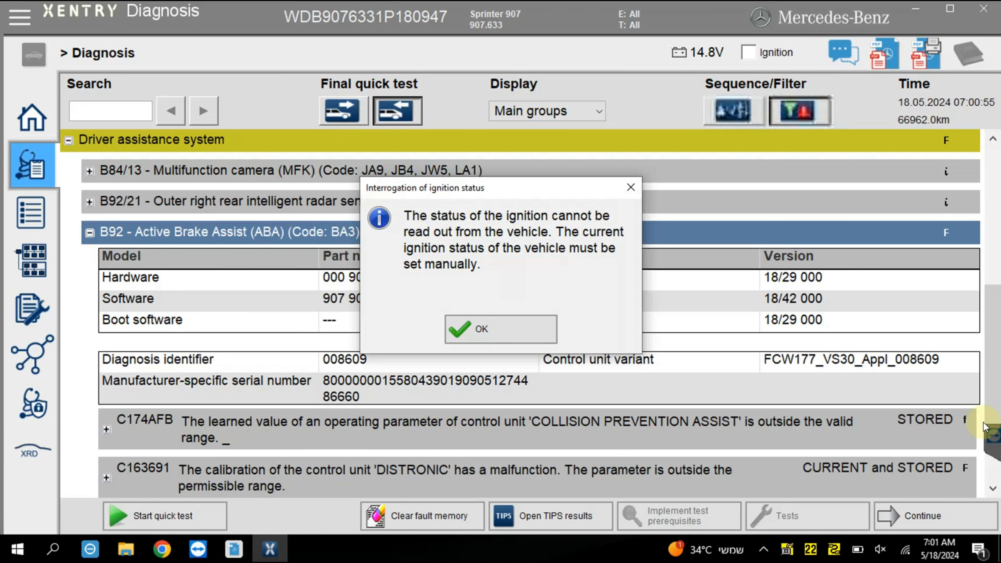
left_click(508, 331)
left_click(748, 53)
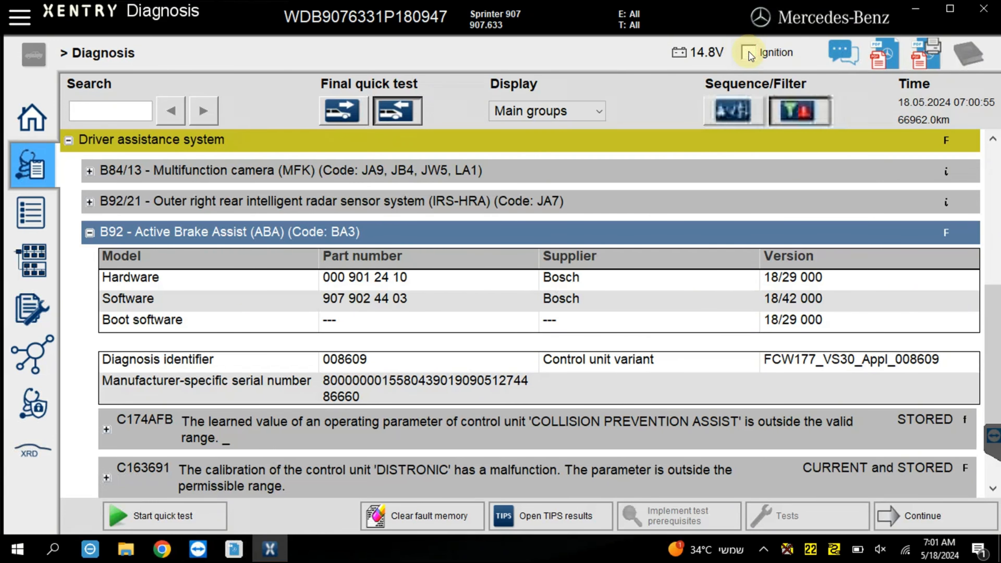
left_click(192, 517)
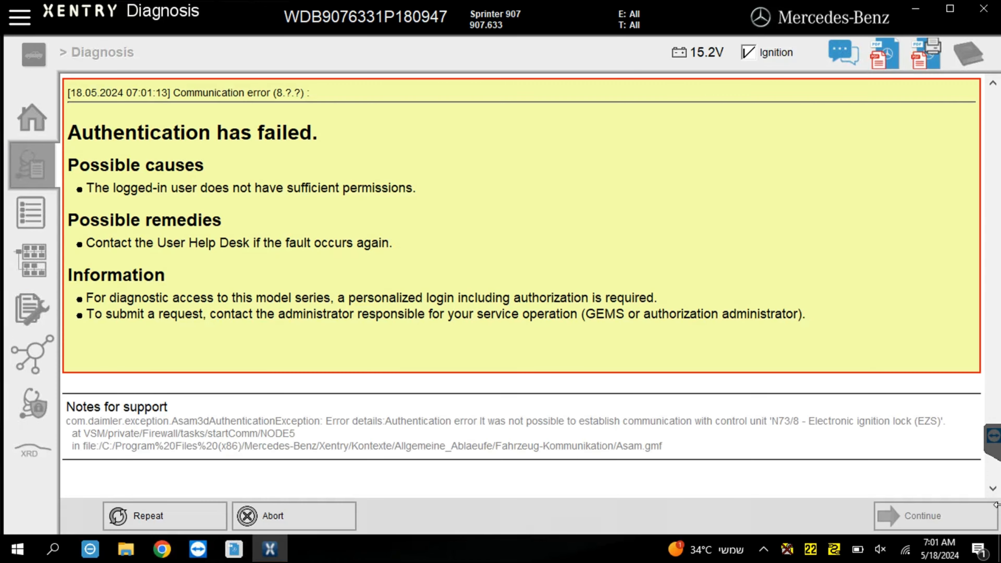
Abort each communication error for control unit N73/8 - Electronic ignition lock (EZS) to get out of the authentication attempts.
left_click(272, 515)
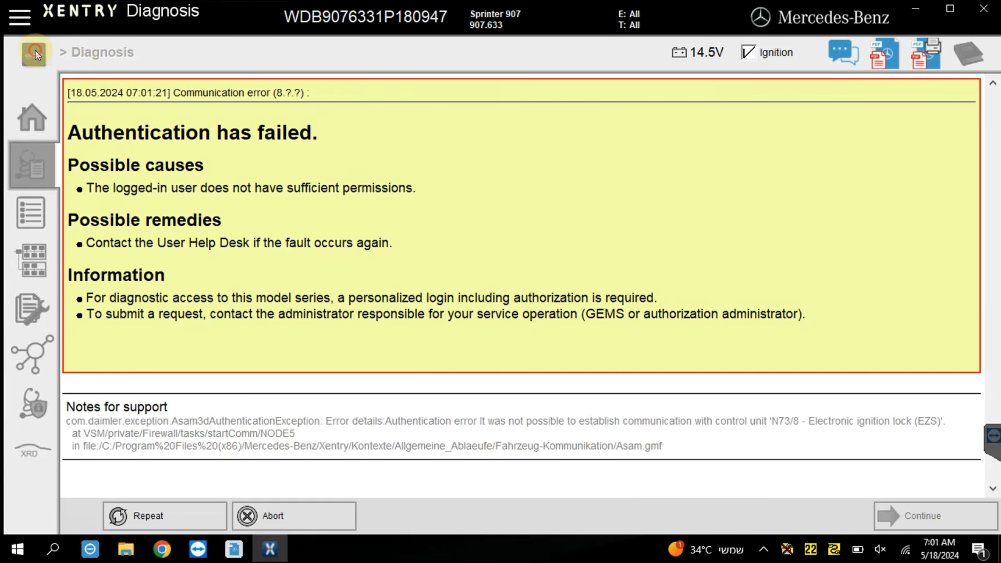
left_click(268, 516)
left_click(276, 525)
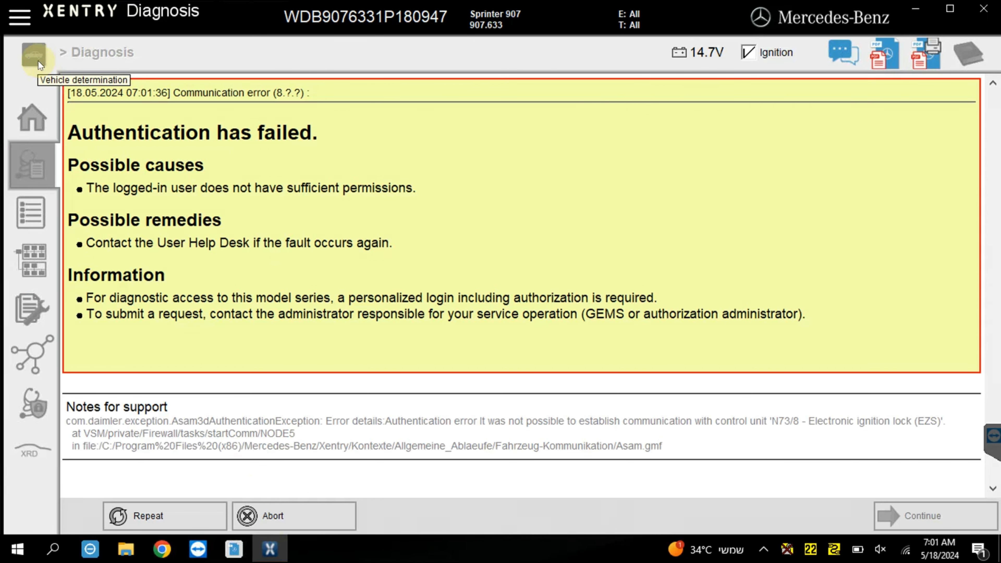
left_click(254, 511)
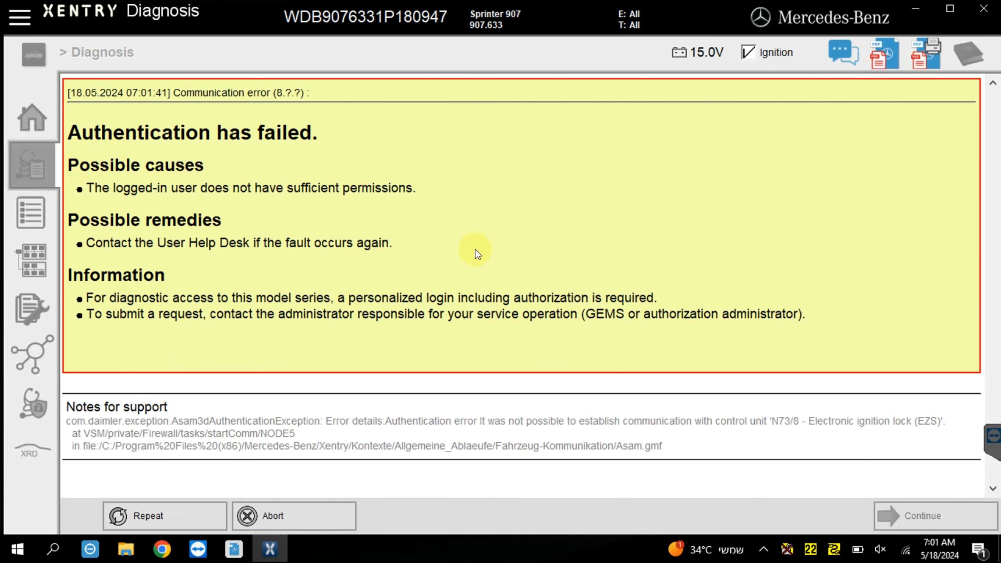
left_click(278, 527)
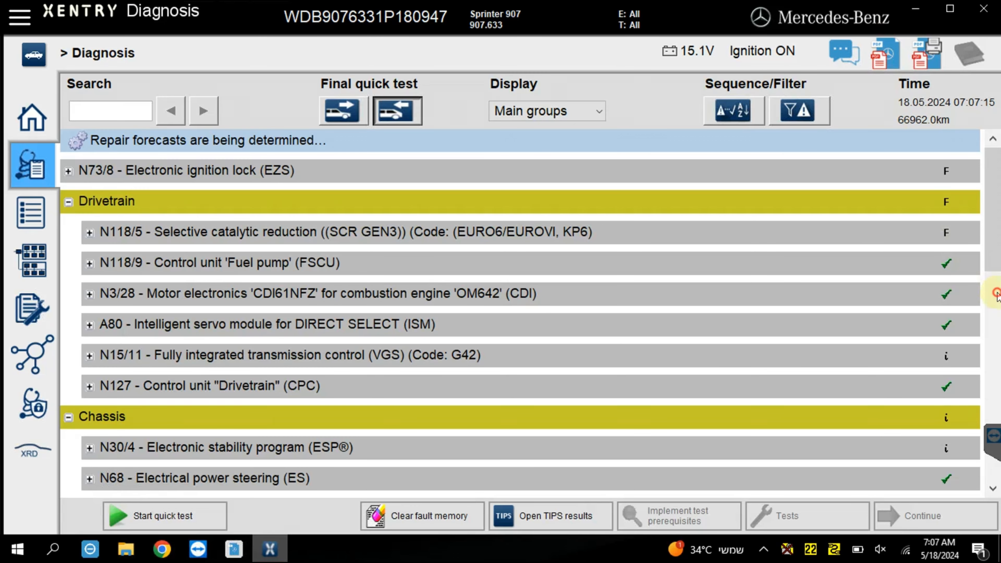
Examine the new quick test results down to B92 - Active Brake Assist in the Driver assistance system group.
scroll(998, 296, "down", 3)
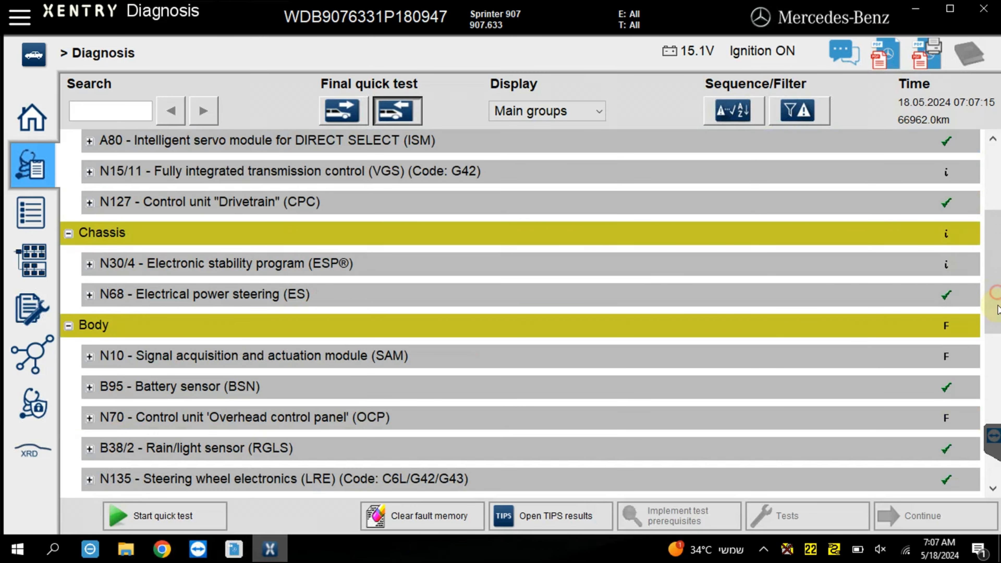
scroll(997, 312, "down", 2)
scroll(998, 362, "down", 4)
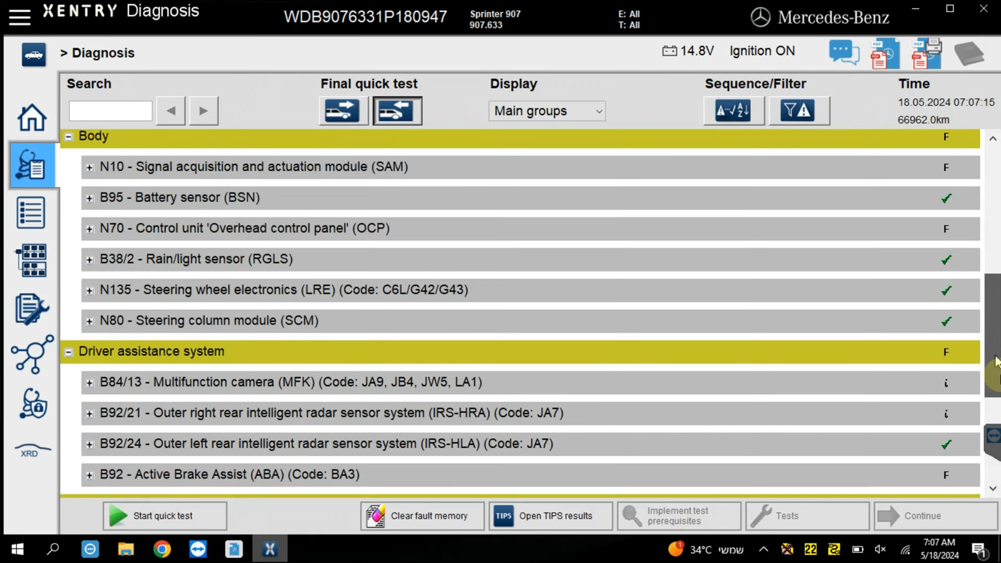